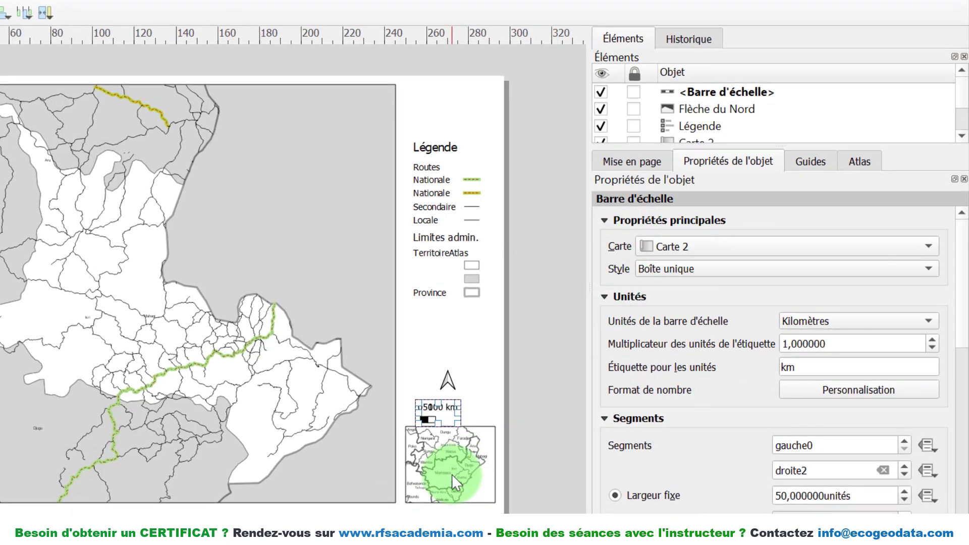
Link the scale bar to Carte 1 and move it just above the inset map, aligned with its edge
{"action": "left_click", "coordinate": [700, 244]}
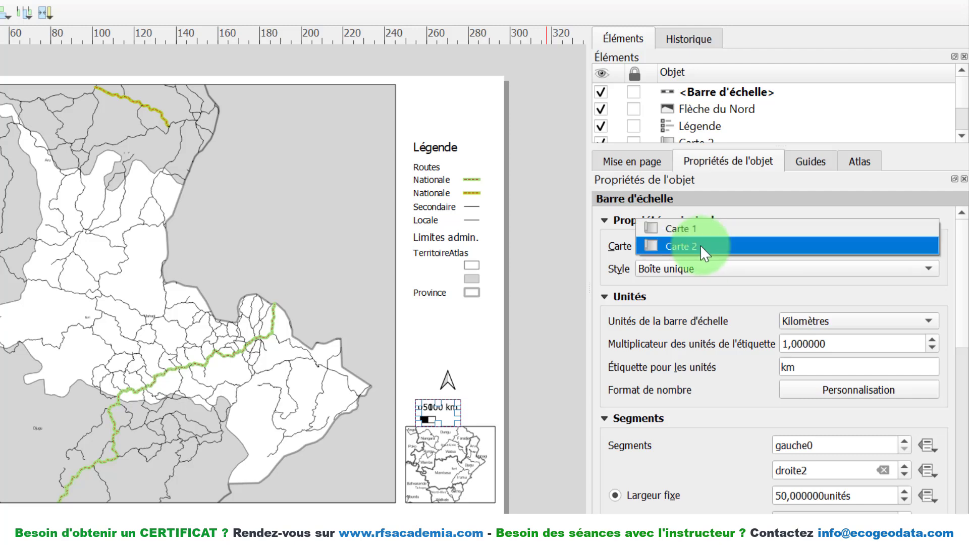
{"action": "left_click", "coordinate": [692, 232]}
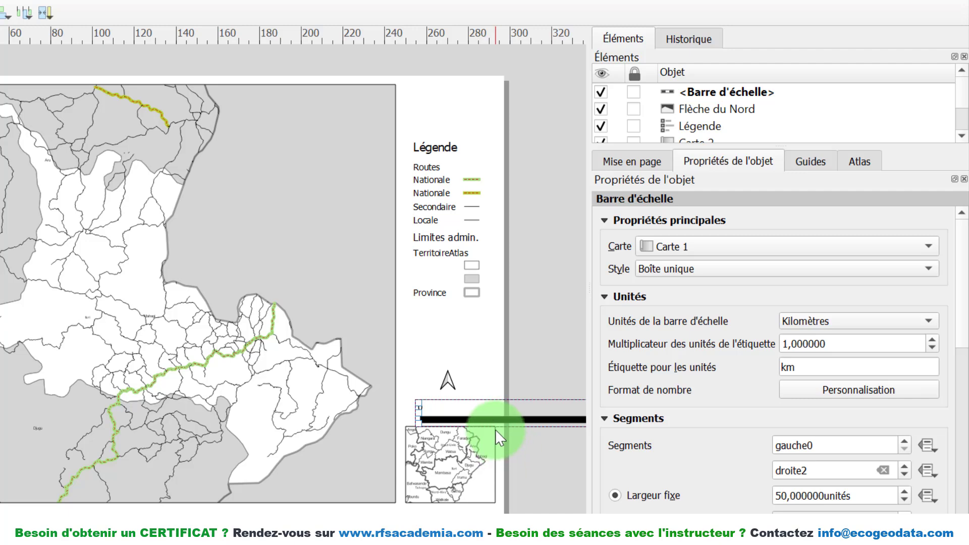
{"action": "scroll", "coordinate": [499, 428], "scroll_direction": "down", "scroll_amount": 2}
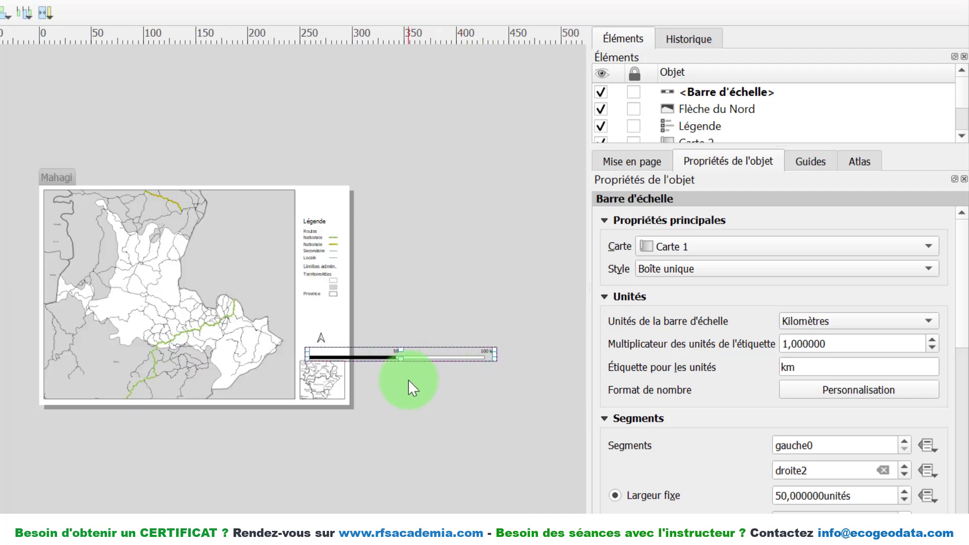
{"action": "scroll", "coordinate": [408, 380], "scroll_direction": "up", "scroll_amount": 2}
{"action": "left_click_drag", "start_coordinate": [456, 410], "coordinate": [443, 400]}
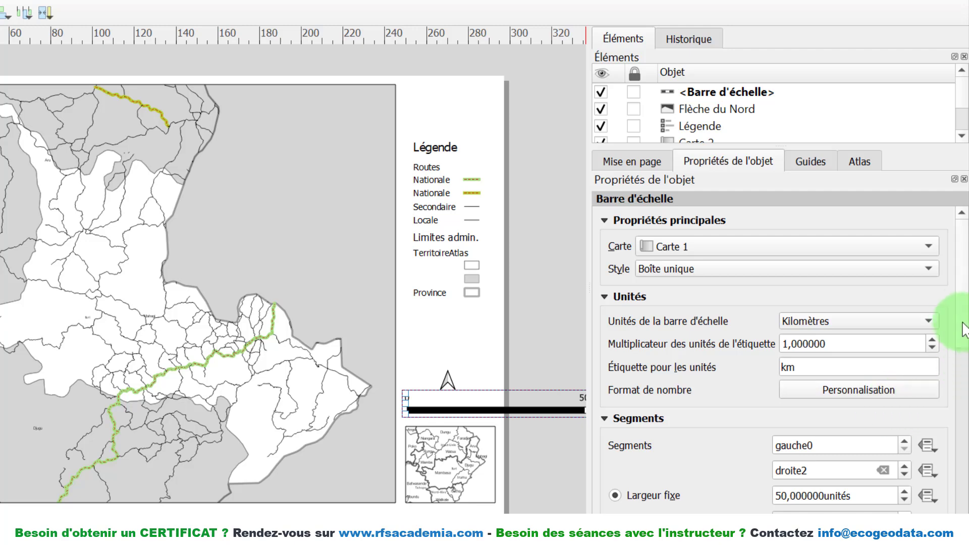
Switch the scale bar segments to fitted width (Largeur ajustée au segment) and set the maximum width to 30 mm
{"action": "scroll", "coordinate": [952, 324], "scroll_direction": "down", "scroll_amount": 7}
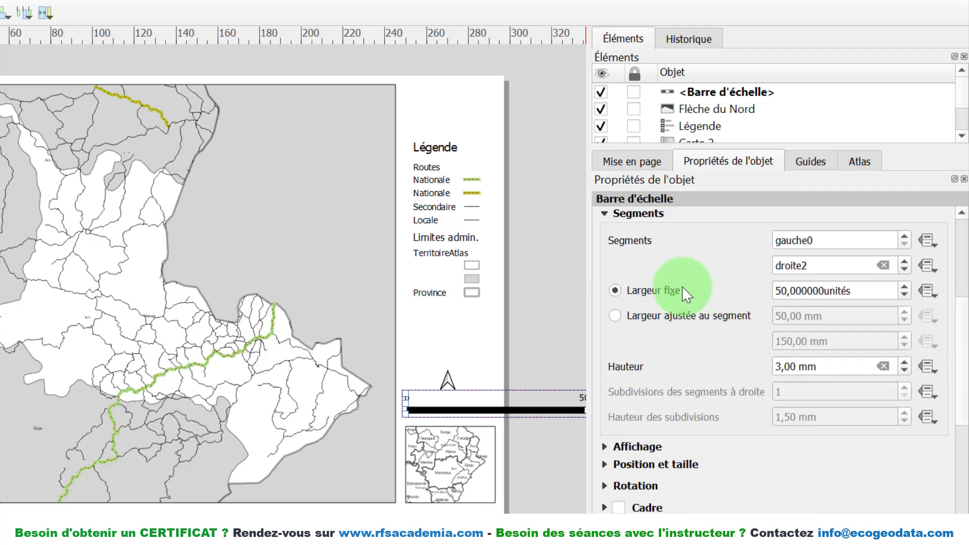
{"action": "left_click", "coordinate": [615, 316]}
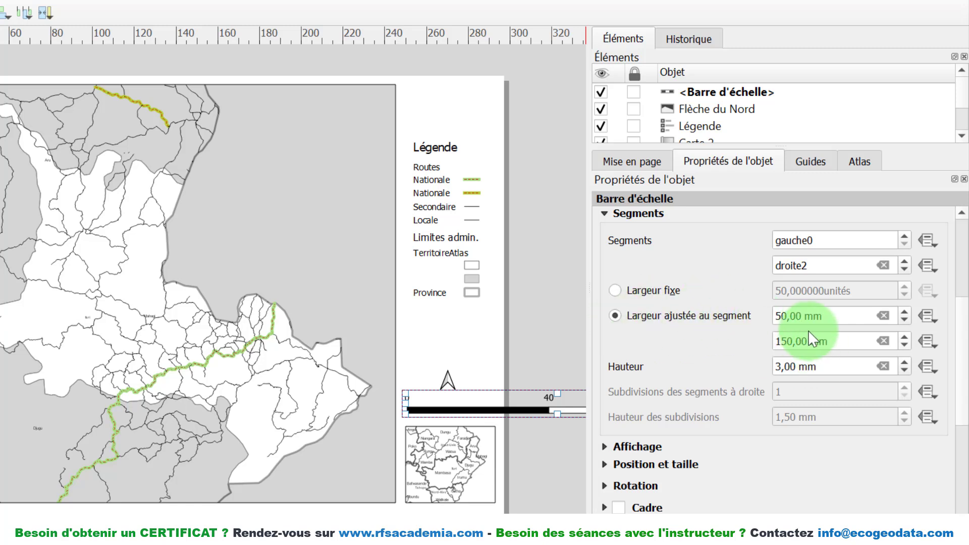
{"action": "left_click", "coordinate": [822, 337]}
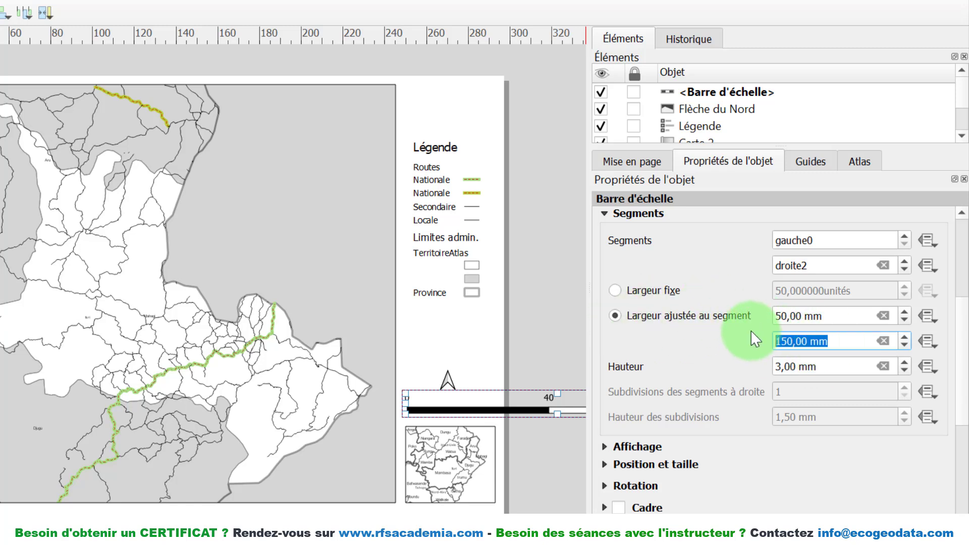
{"action": "type", "text": "50"}
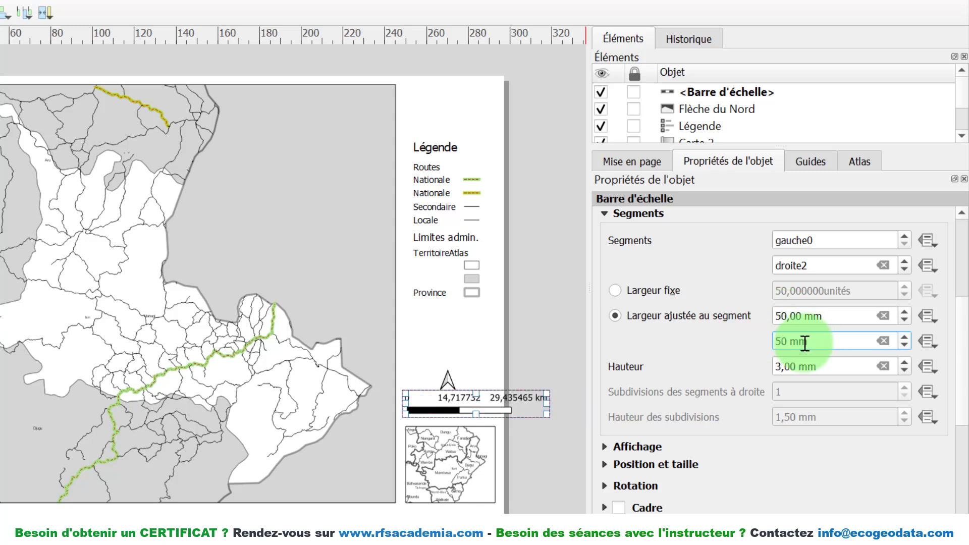
{"action": "left_click_drag", "start_coordinate": [806, 341], "coordinate": [769, 344]}
{"action": "type", "text": "30"}
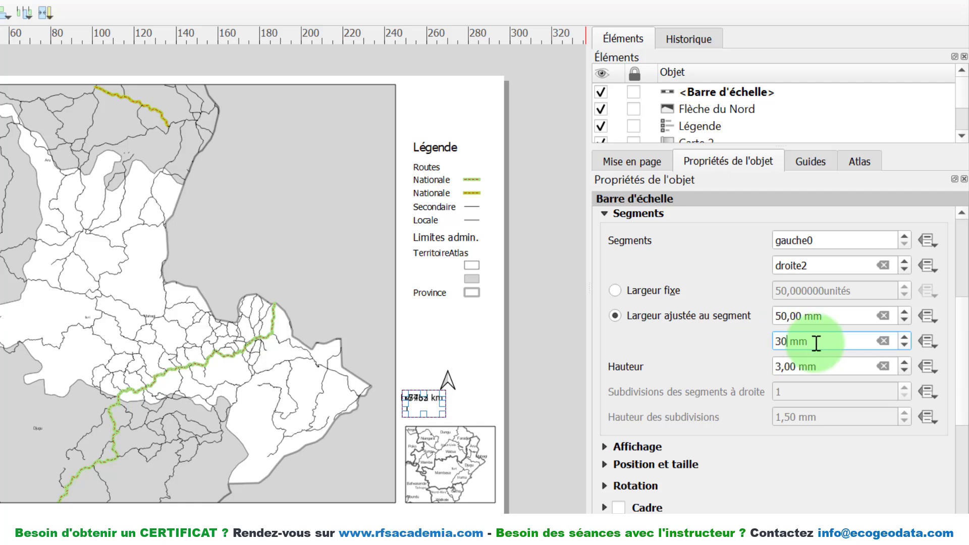
Set the minimum fitted segment width of the scale bar to 29 mm
{"action": "left_click_drag", "start_coordinate": [826, 317], "coordinate": [741, 306]}
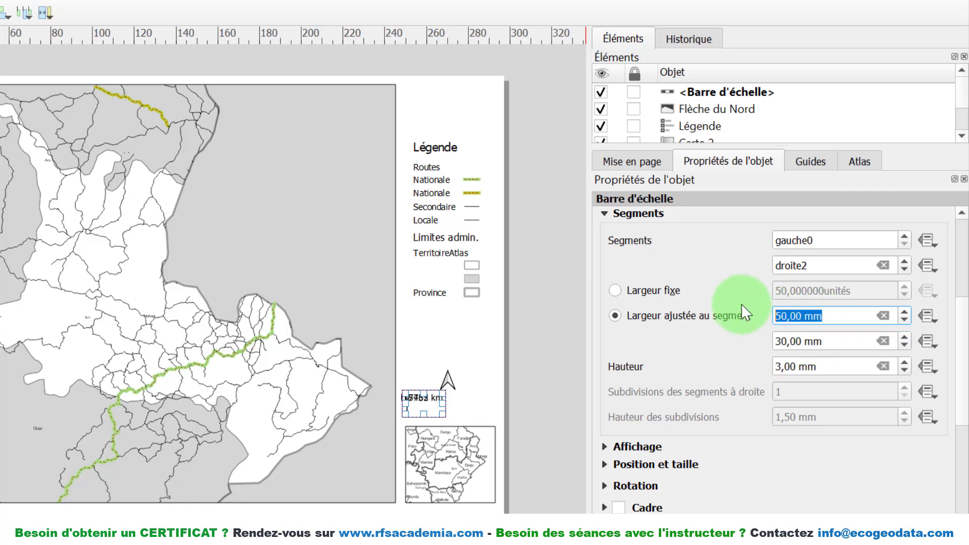
{"action": "type", "text": "2*9"}
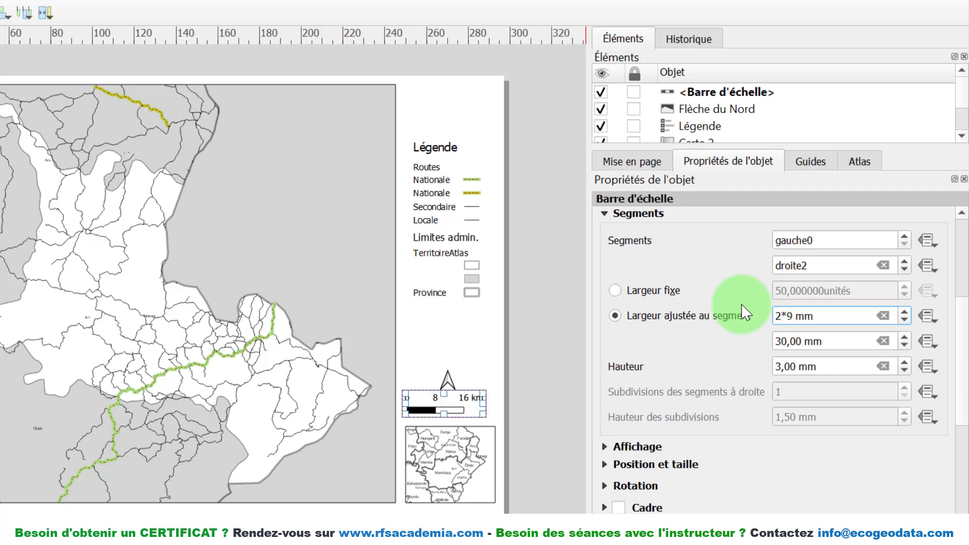
{"action": "key", "text": "BackSpace"}
{"action": "key", "text": "BackSpace"}
{"action": "type", "text": "9"}
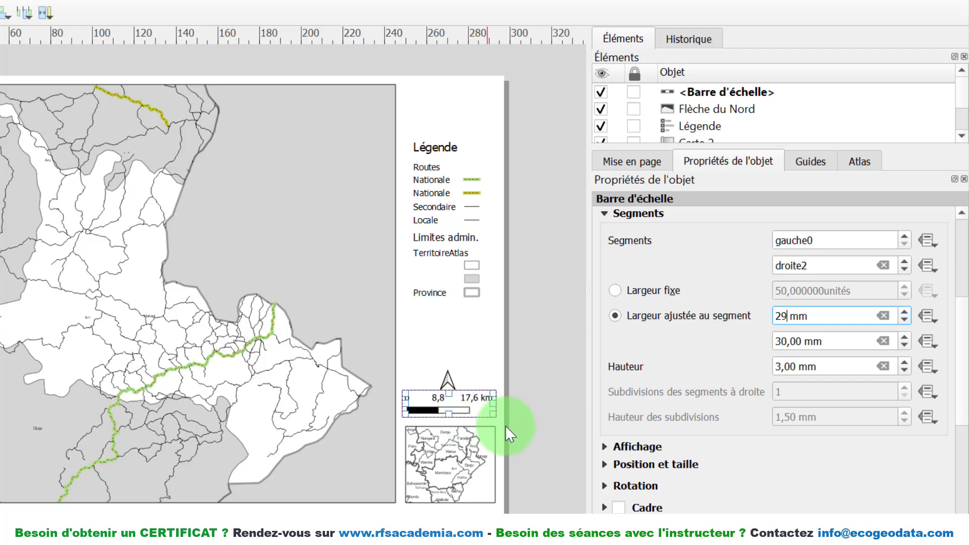
{"action": "scroll", "coordinate": [513, 429], "scroll_direction": "up", "scroll_amount": 3}
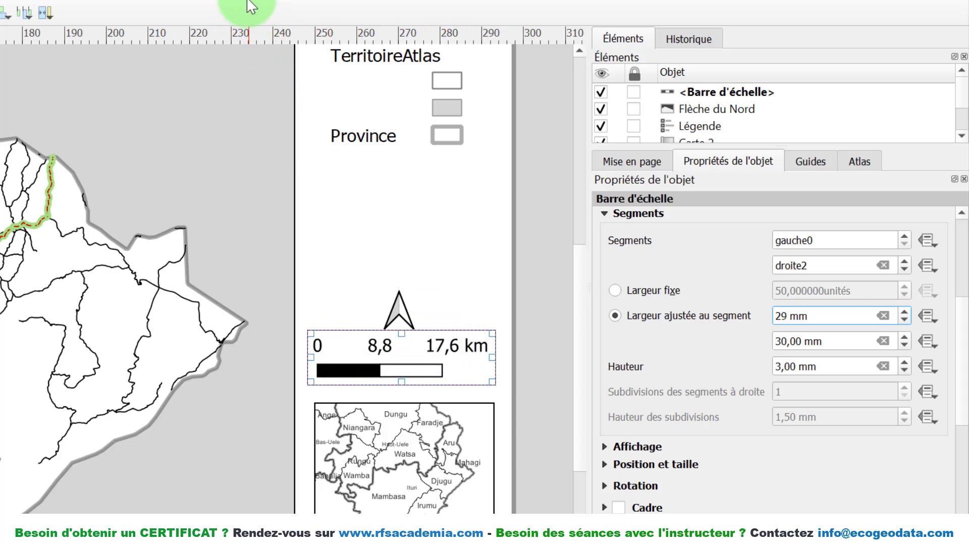
{"action": "key", "text": "Return"}
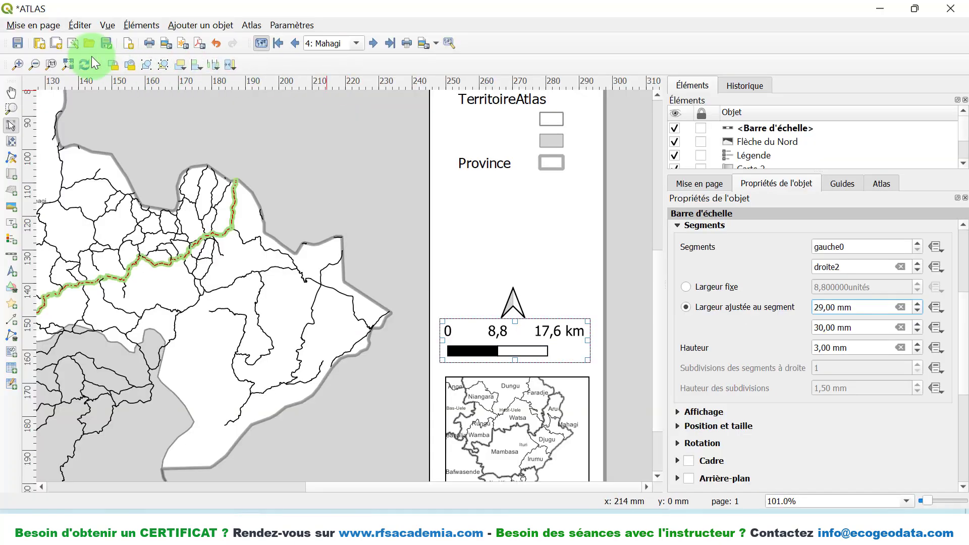
Add a text label in the empty space above the legend, spanning the width of the side column
{"action": "left_click", "coordinate": [68, 64]}
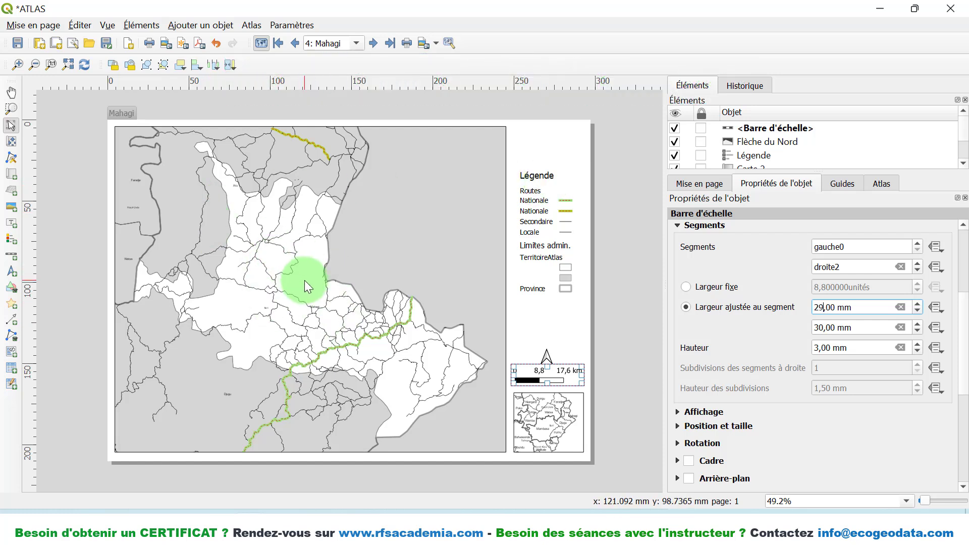
{"action": "left_click", "coordinate": [11, 223]}
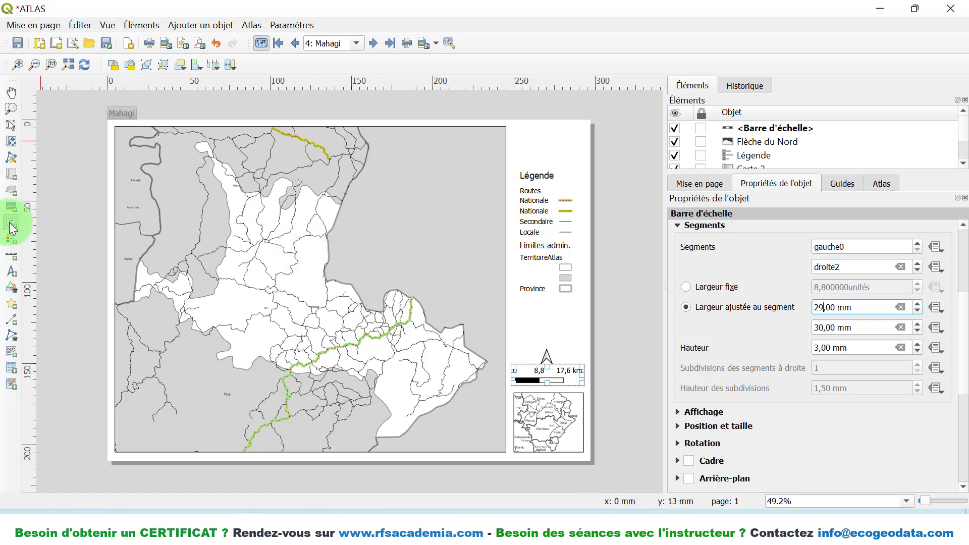
{"action": "left_click_drag", "start_coordinate": [512, 127], "coordinate": [585, 151]}
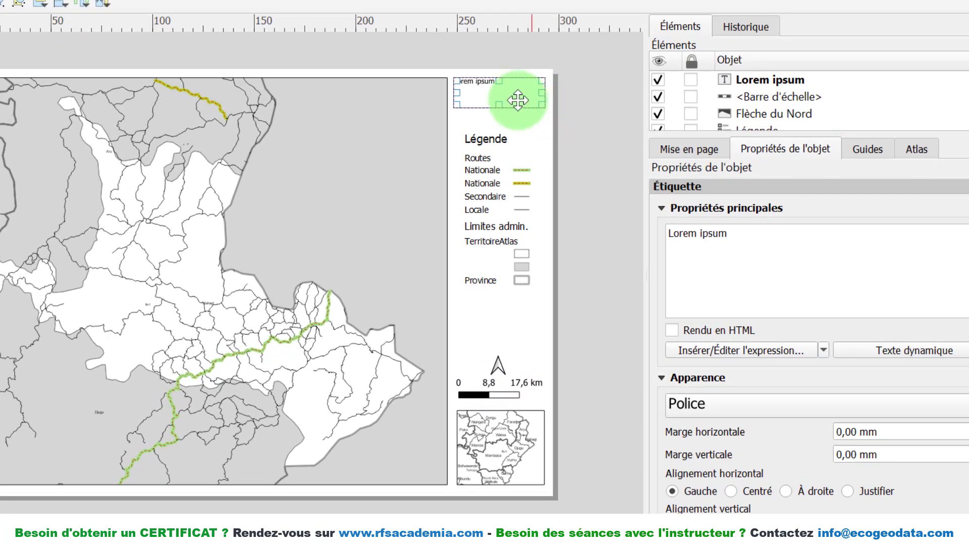
Open the new label's text in the expression editor and clear the Lorem ipsum placeholder there
{"action": "left_click", "coordinate": [737, 234]}
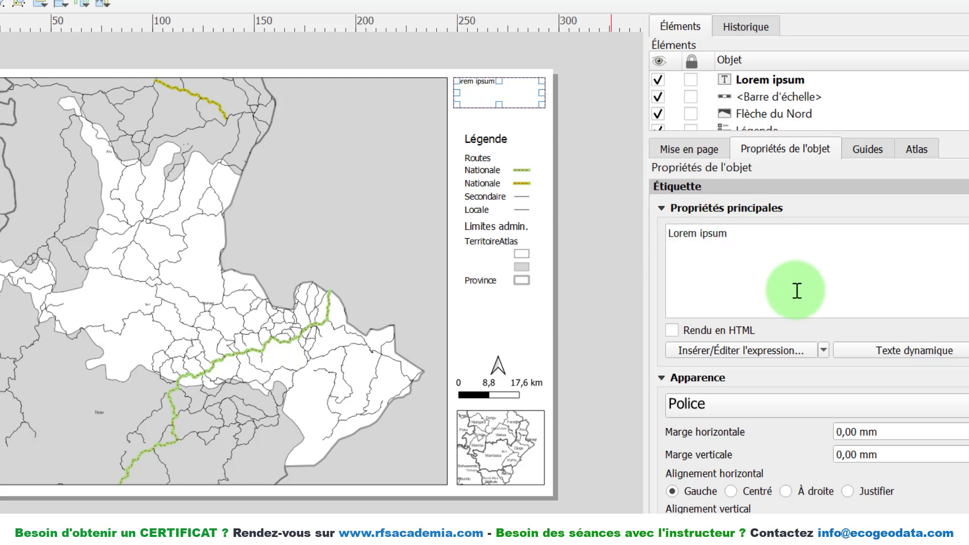
{"action": "left_click_drag", "start_coordinate": [761, 233], "coordinate": [612, 218]}
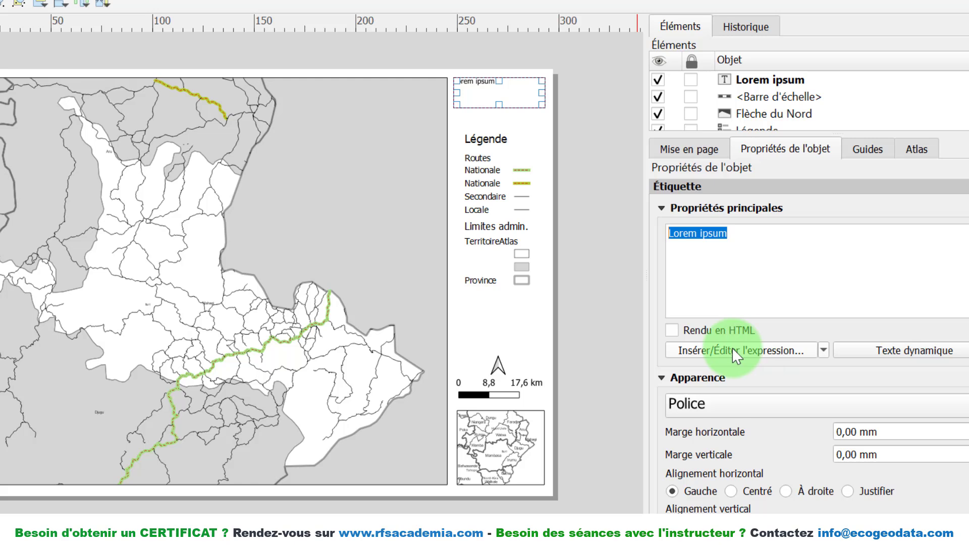
{"action": "left_click", "coordinate": [918, 349]}
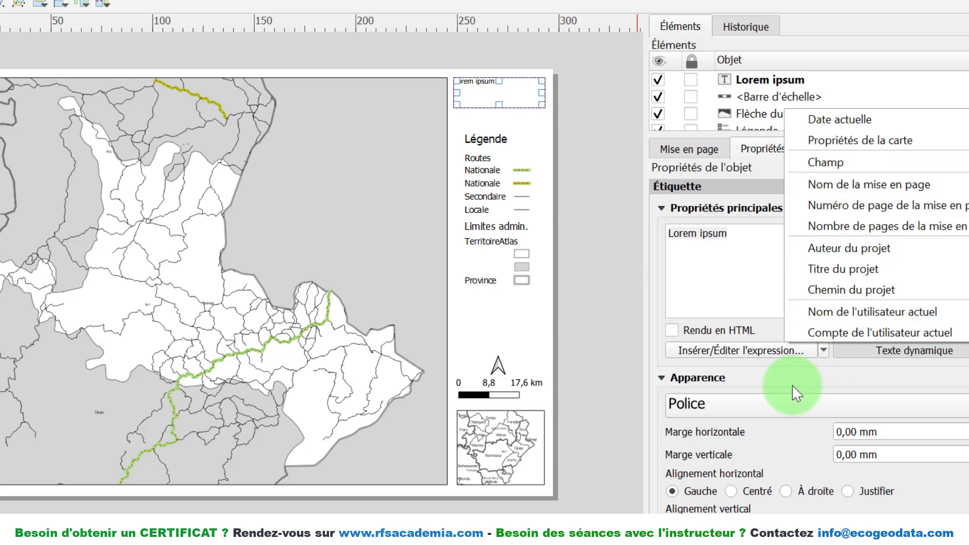
{"action": "left_click", "coordinate": [741, 350]}
{"action": "left_click", "coordinate": [741, 350]}
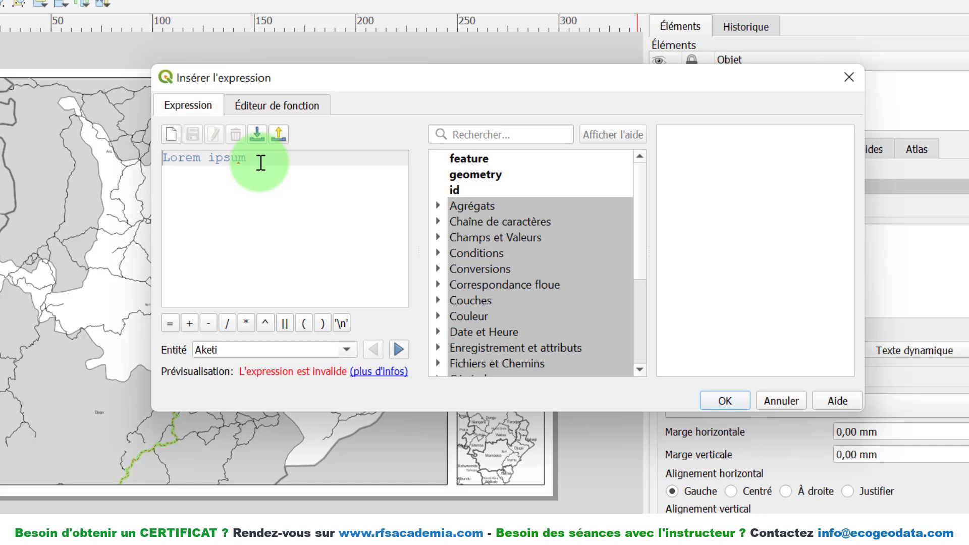
{"action": "left_click_drag", "start_coordinate": [259, 167], "coordinate": [123, 150]}
{"action": "key", "text": "Delete"}
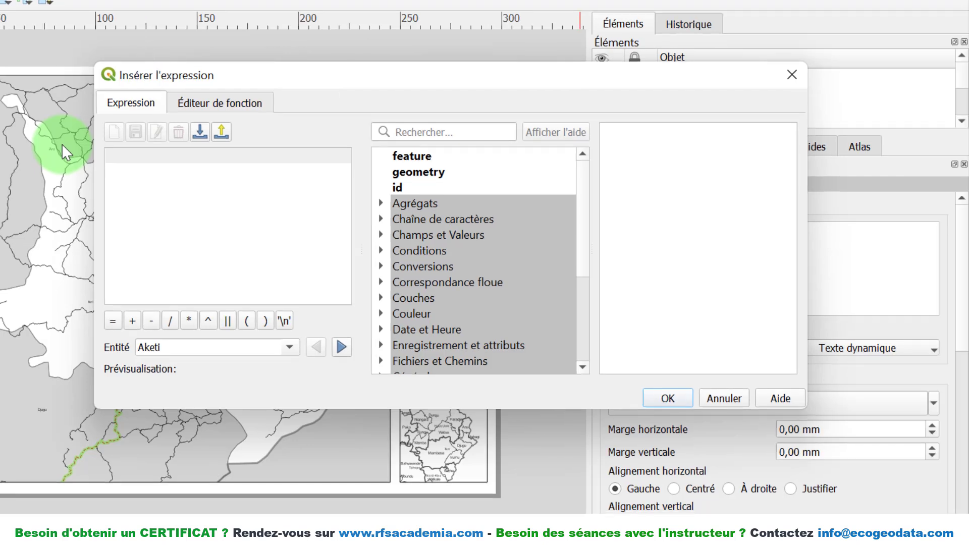
Enter the quoted string 'ATLAS TERRITOIRE' as the start of the label expression
{"action": "type", "text": "A"}
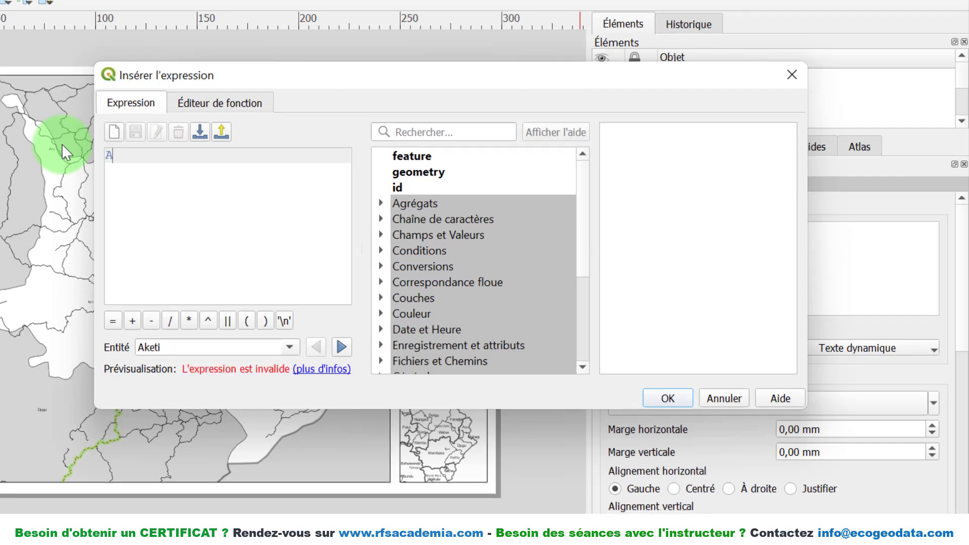
{"action": "type", "text": "TLAS T"}
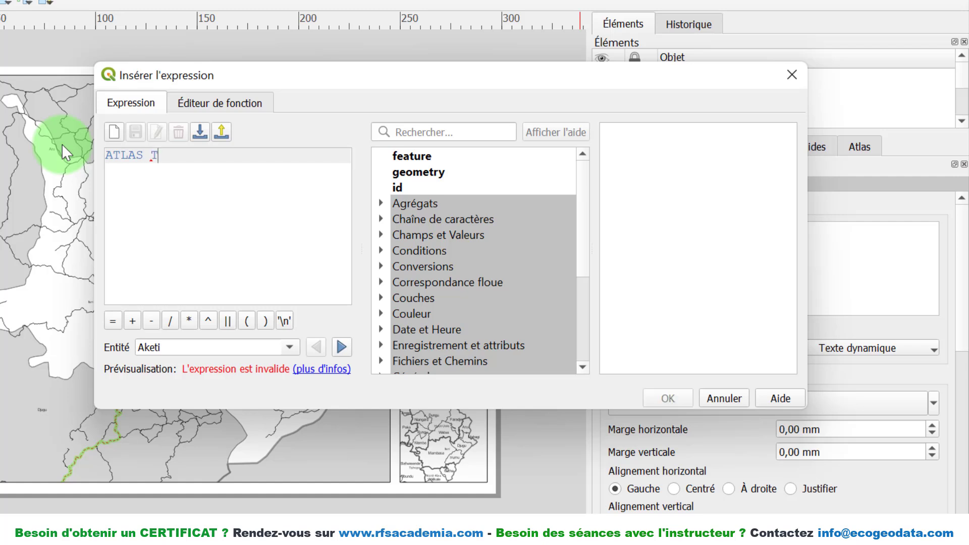
{"action": "type", "text": "ERRITOIRE"}
{"action": "left_click", "coordinate": [106, 155]}
{"action": "type", "text": "'"}
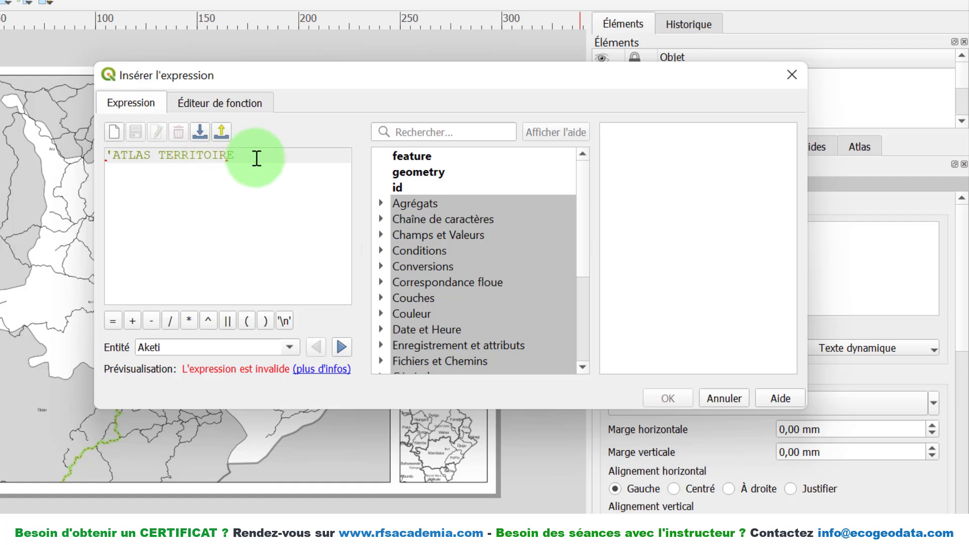
{"action": "left_click", "coordinate": [247, 153]}
{"action": "type", "text": "'"}
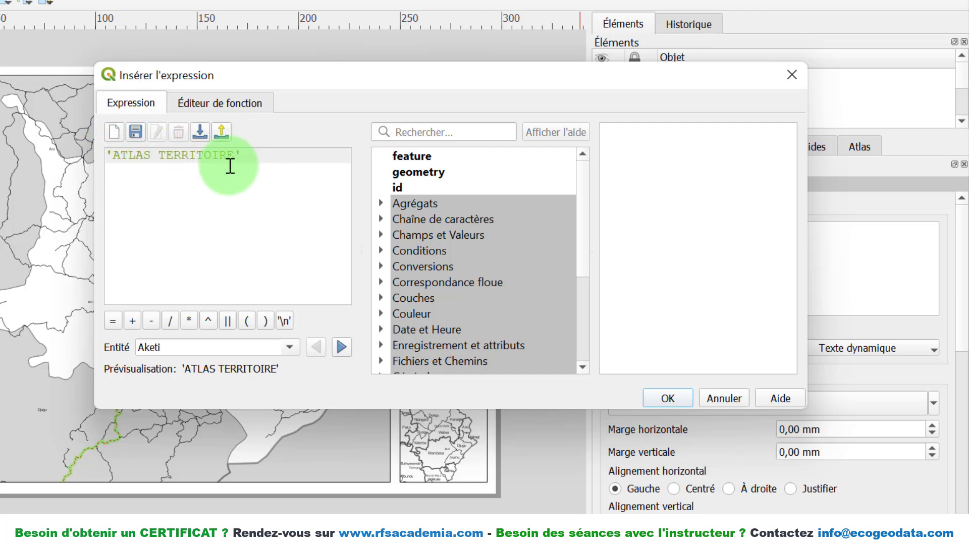
Append a concatenated line break to the expression, followed by another concatenation operator: || '\n' ||
{"action": "left_click", "coordinate": [228, 321]}
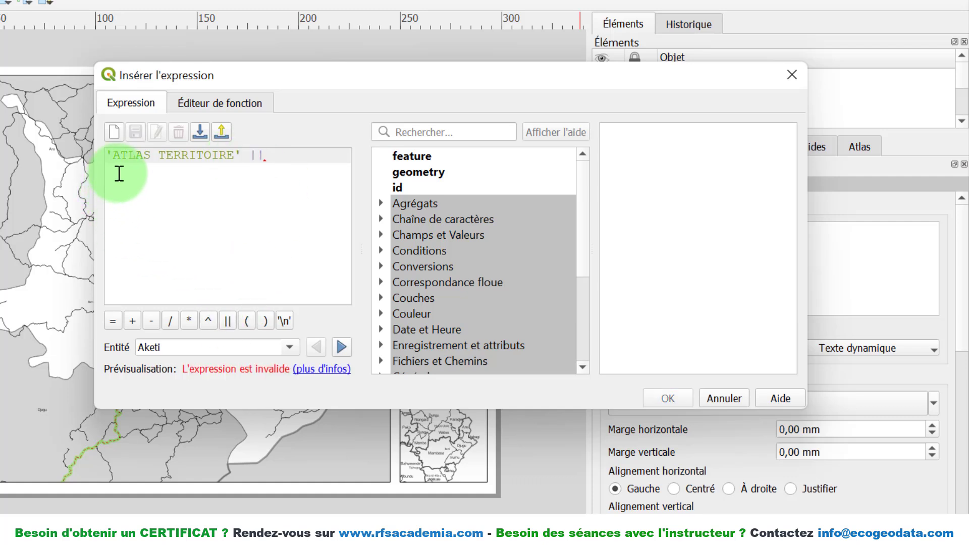
{"action": "left_click", "coordinate": [283, 322]}
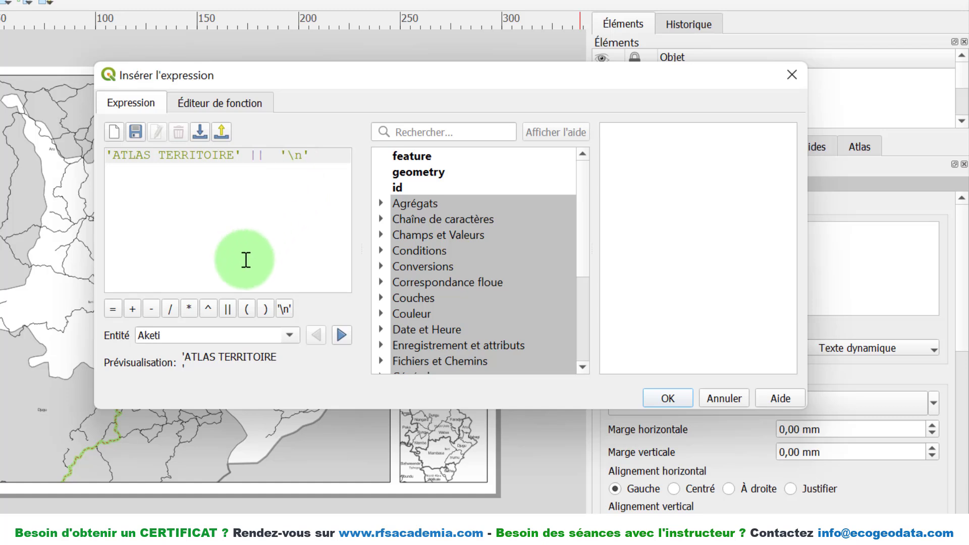
{"action": "left_click", "coordinate": [232, 307]}
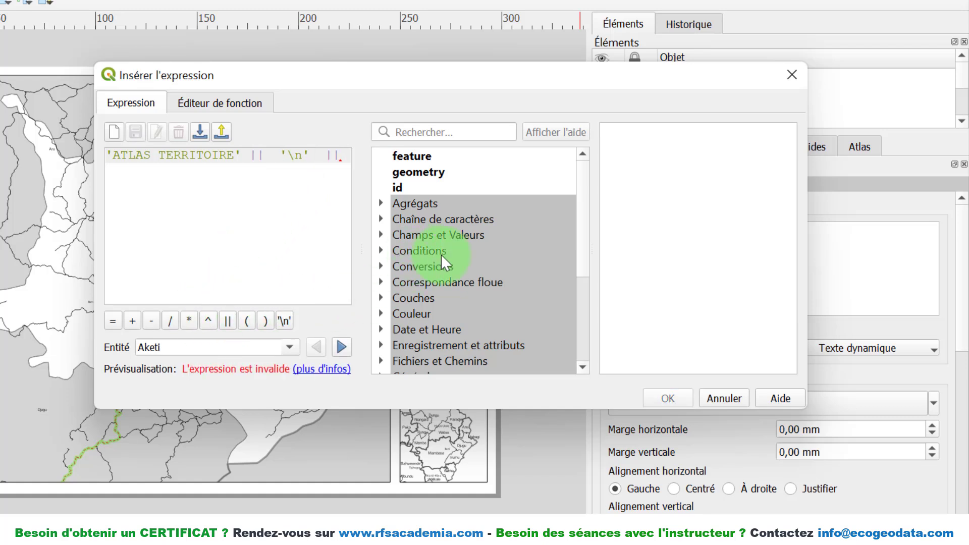
Search the expression functions for atlas and insert the atlas_pagename variable at the end of the expression
{"action": "left_click", "coordinate": [426, 133]}
{"action": "type", "text": "a"}
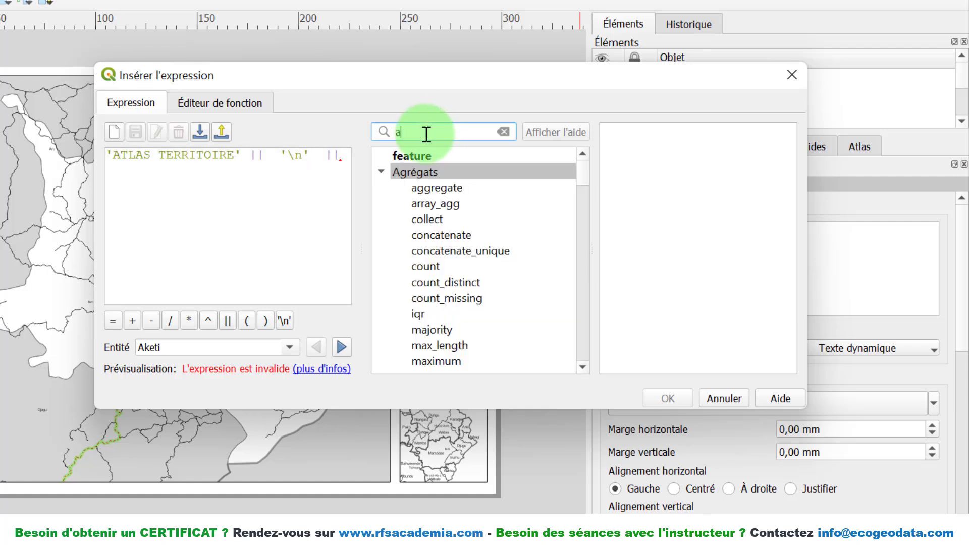
{"action": "type", "text": "tlas"}
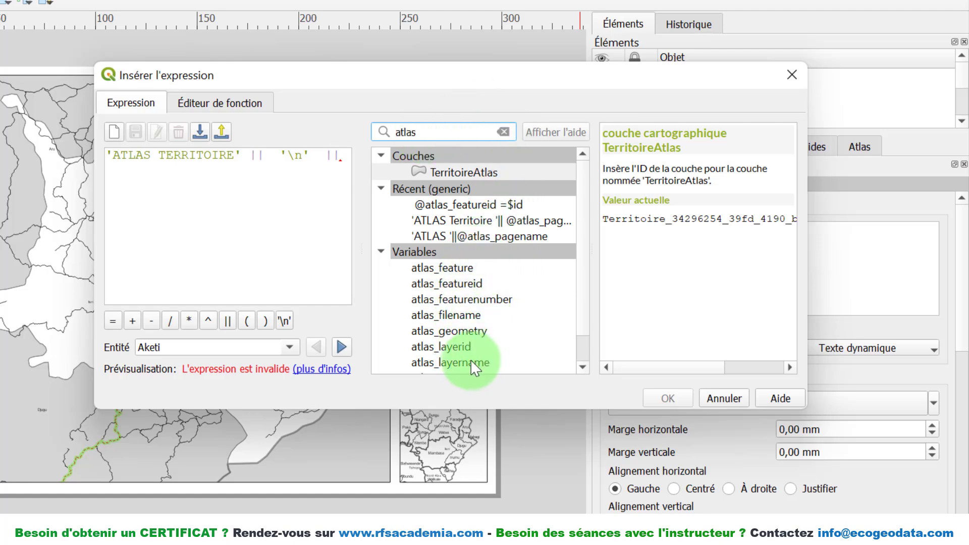
{"action": "left_click", "coordinate": [580, 368]}
{"action": "left_click", "coordinate": [581, 368]}
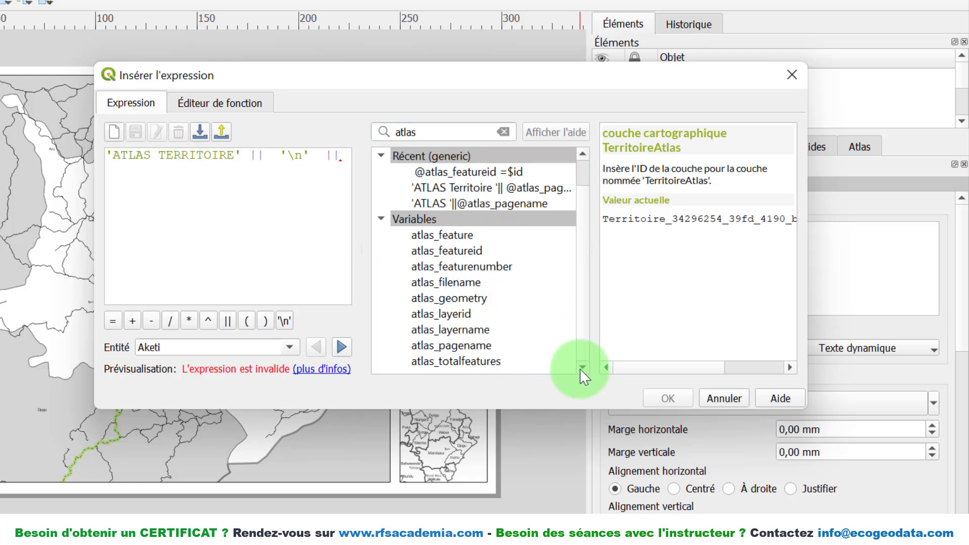
{"action": "double_click", "coordinate": [470, 346]}
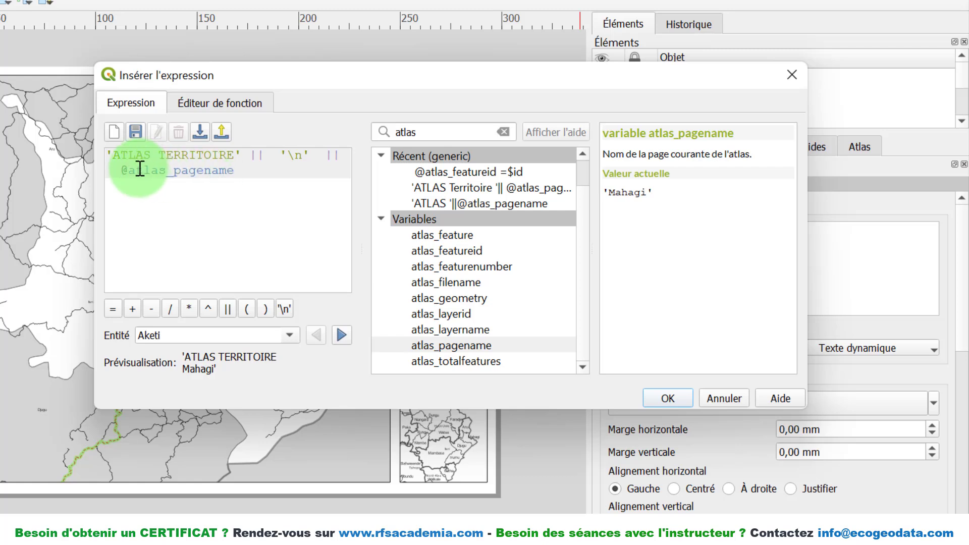
{"action": "key", "text": "Delete"}
{"action": "type", "text": "up"}
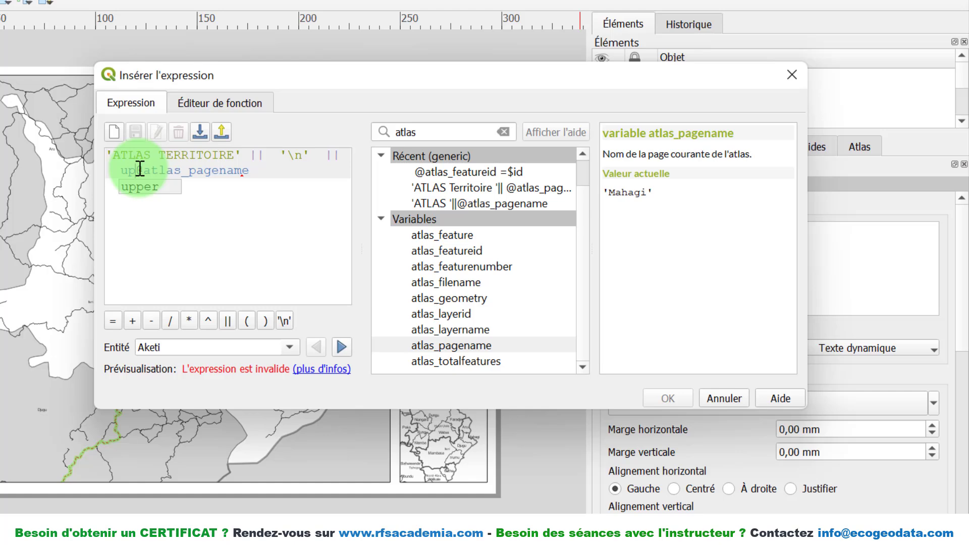
{"action": "type", "text": "per("}
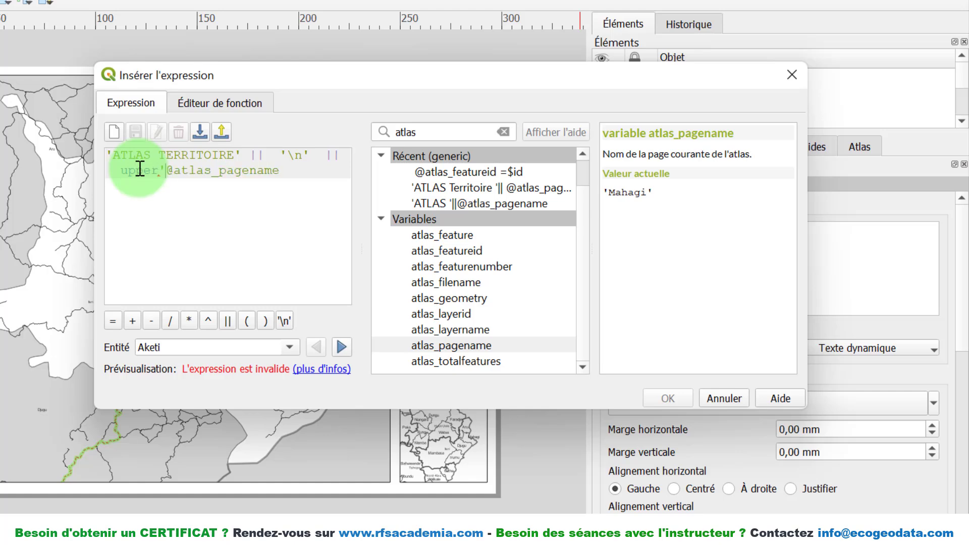
{"action": "left_click", "coordinate": [280, 170]}
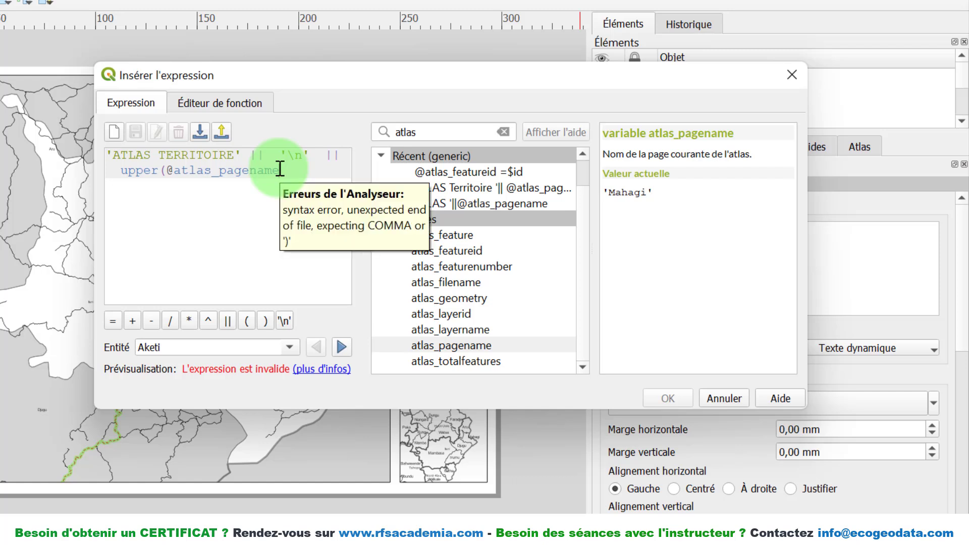
{"action": "type", "text": ")"}
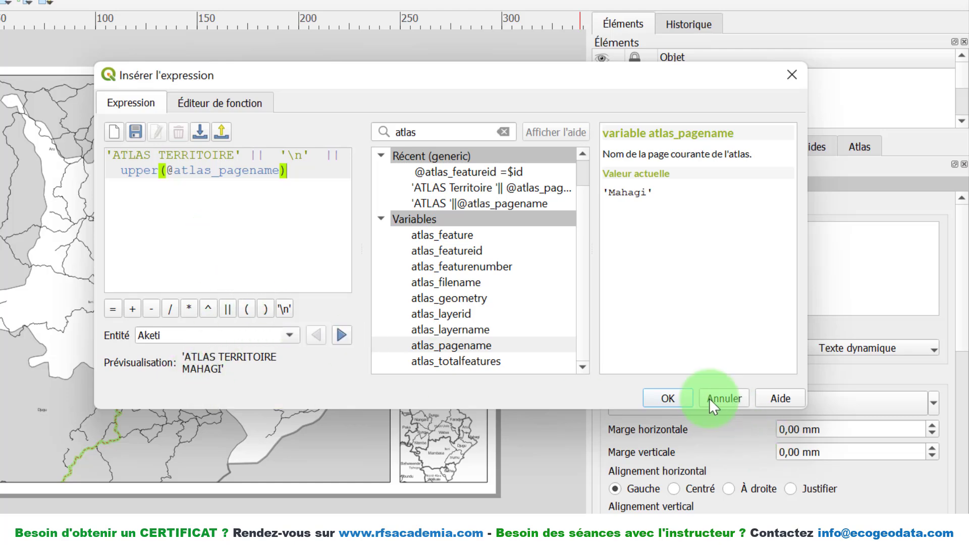
{"action": "left_click", "coordinate": [684, 392]}
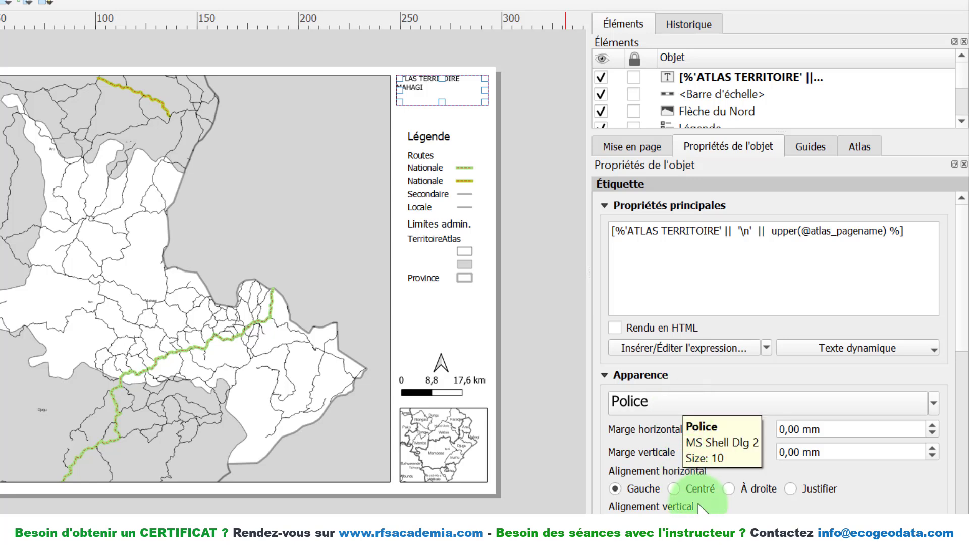
Centre the title label's text horizontally and set its font to Arial Black
{"action": "left_click", "coordinate": [689, 490]}
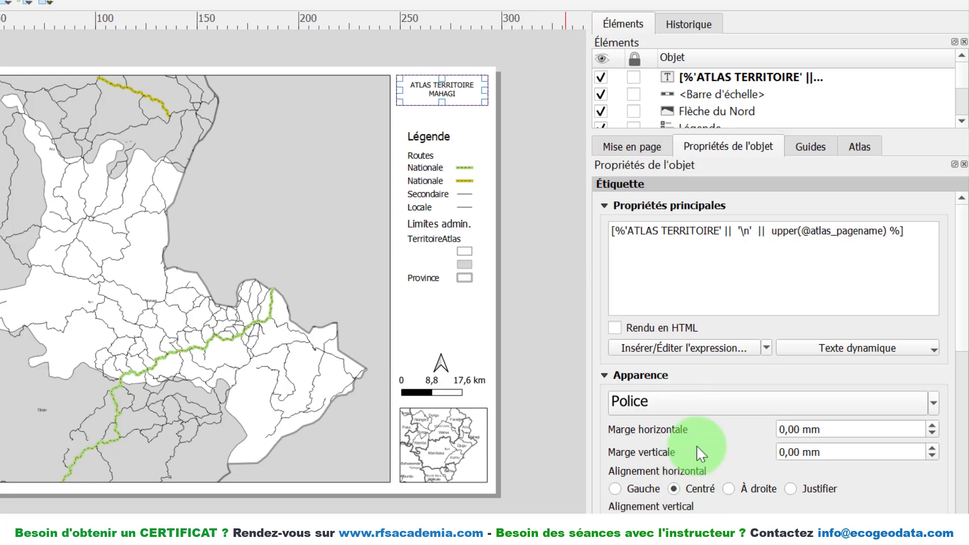
{"action": "left_click", "coordinate": [690, 402]}
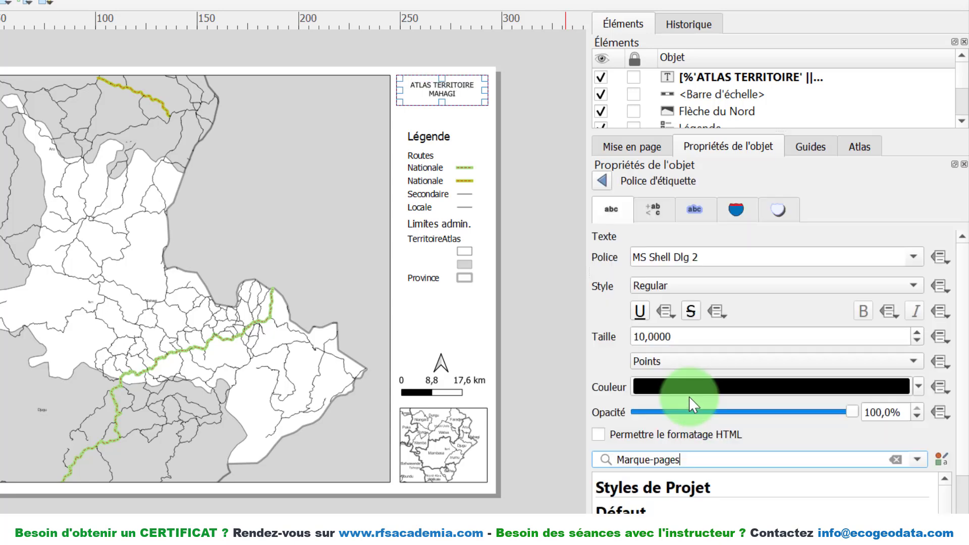
{"action": "left_click", "coordinate": [913, 259]}
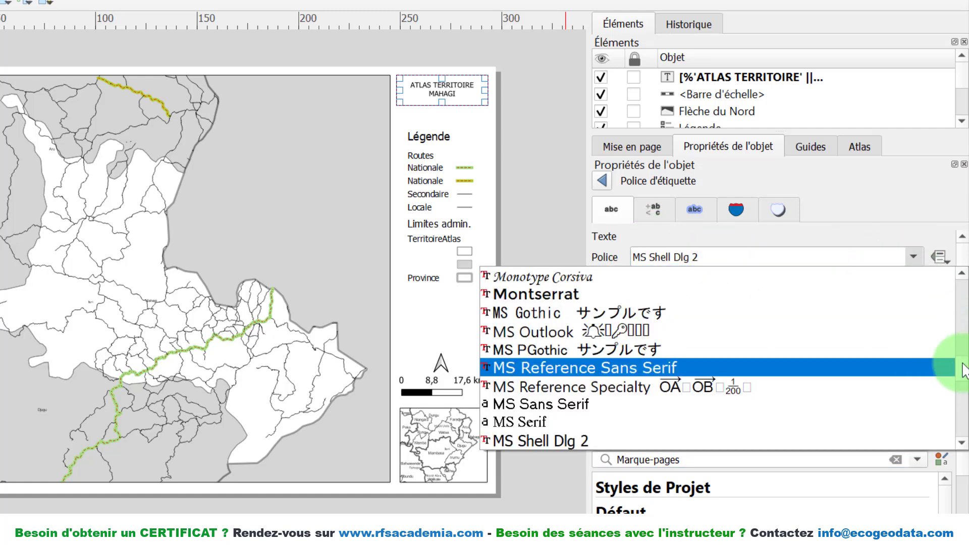
{"action": "scroll", "coordinate": [952, 368], "scroll_direction": "up", "scroll_amount": 15}
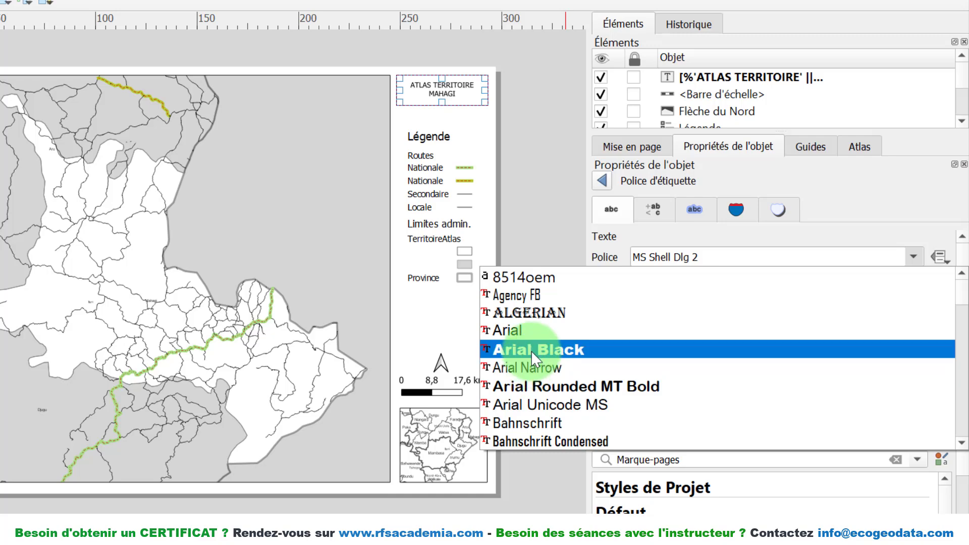
{"action": "left_click", "coordinate": [531, 350]}
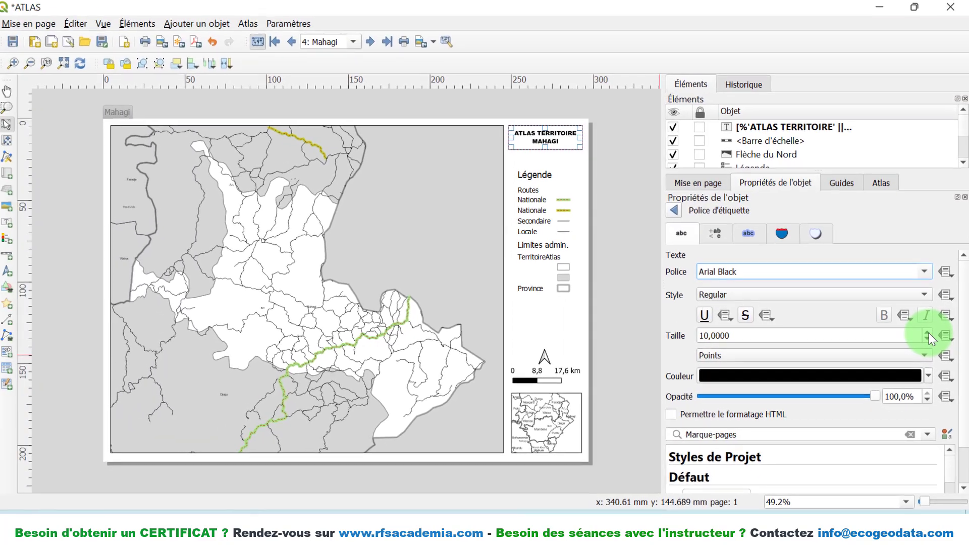
Adjust the title's font size so the text fits its frame on two lines, and preview the next atlas page
{"action": "double_click", "coordinate": [921, 334]}
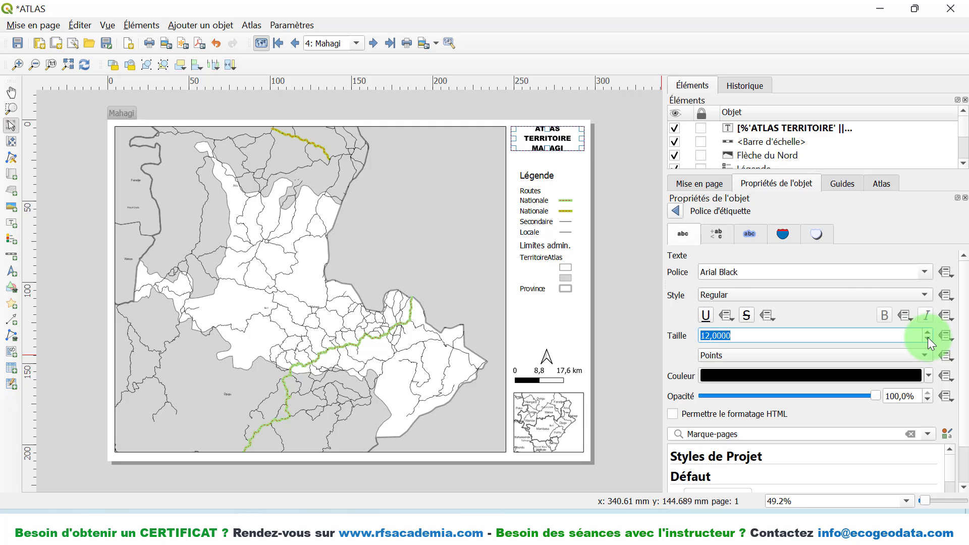
{"action": "left_click", "coordinate": [497, 136]}
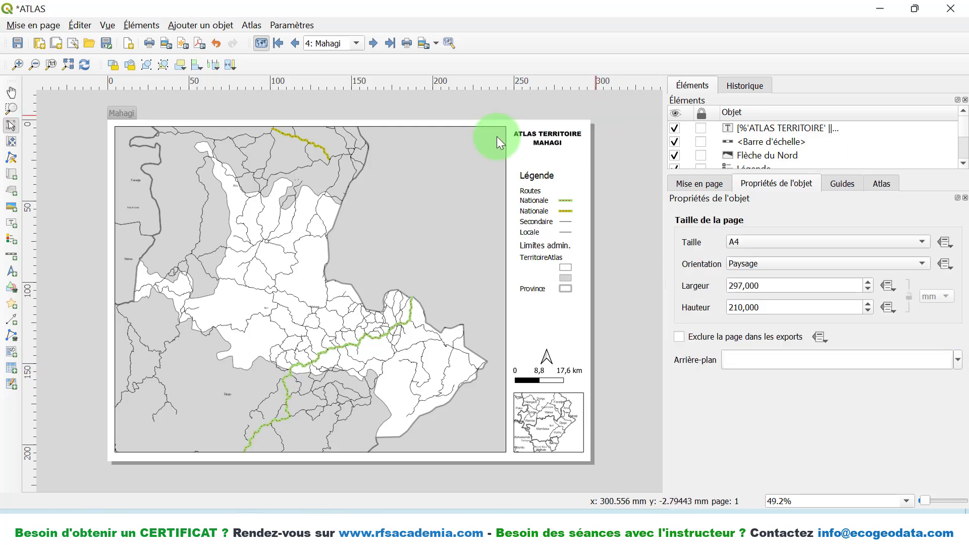
{"action": "left_click", "coordinate": [373, 45]}
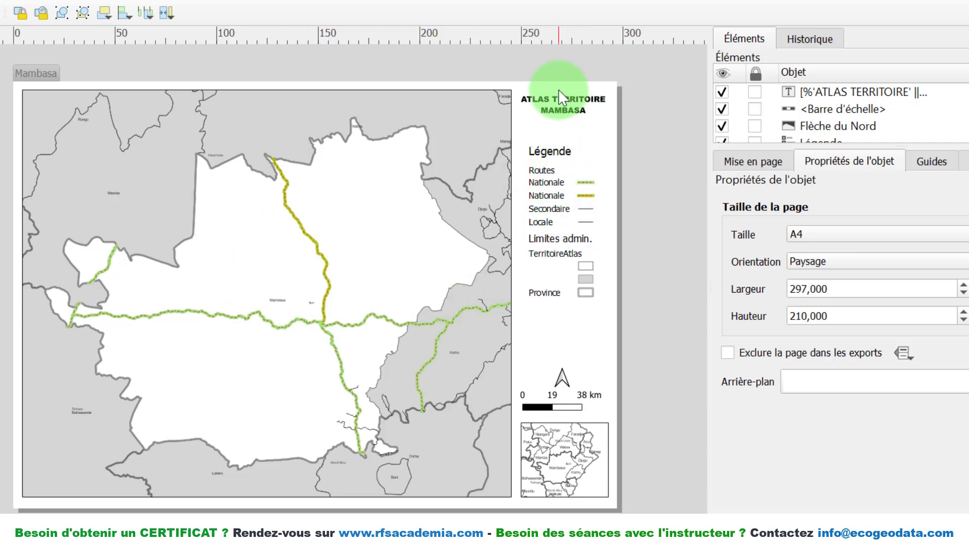
Label the white TerritoireAtlas class in the map legend 'Zone cible'
{"action": "left_click", "coordinate": [566, 207]}
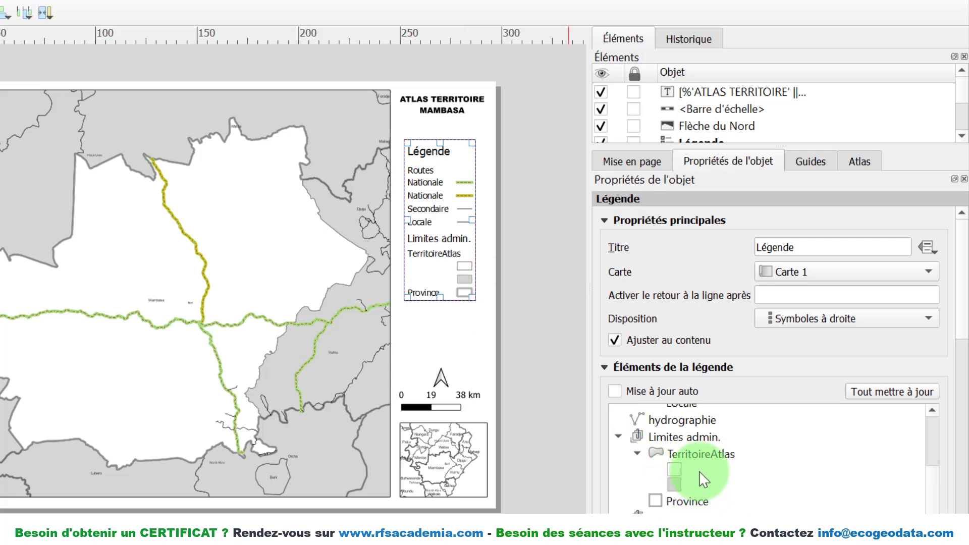
{"action": "double_click", "coordinate": [679, 470]}
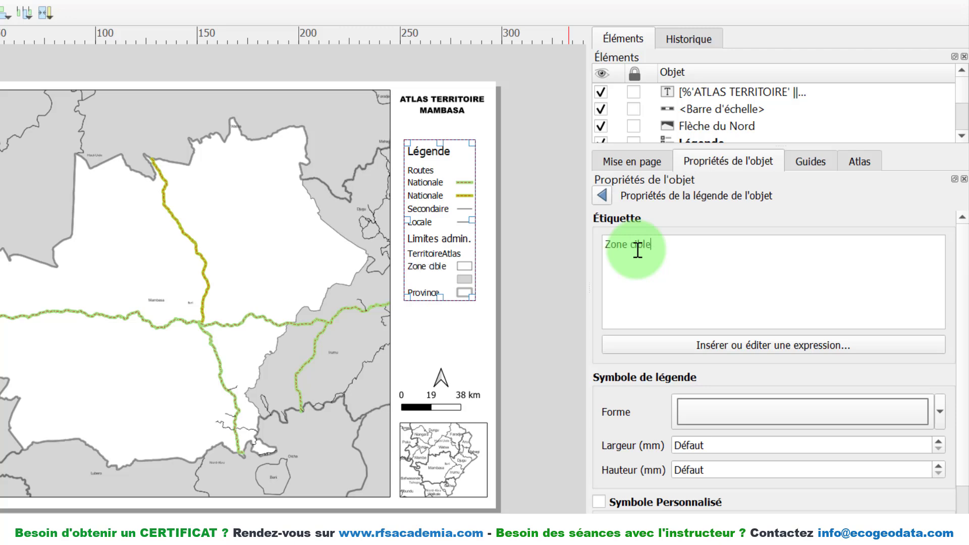
{"action": "left_click", "coordinate": [604, 192]}
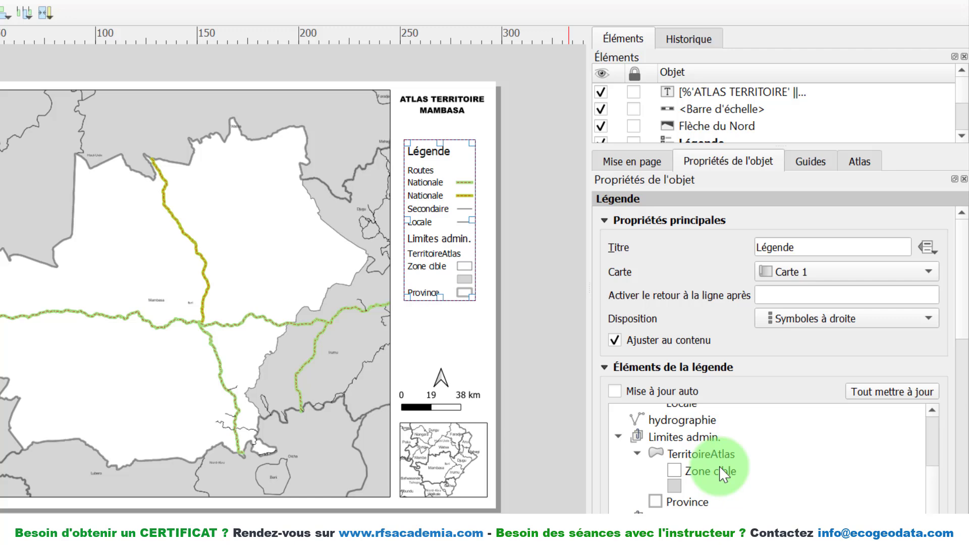
Label the grey TerritoireAtlas class in the legend 'Autres territoires'
{"action": "double_click", "coordinate": [700, 483]}
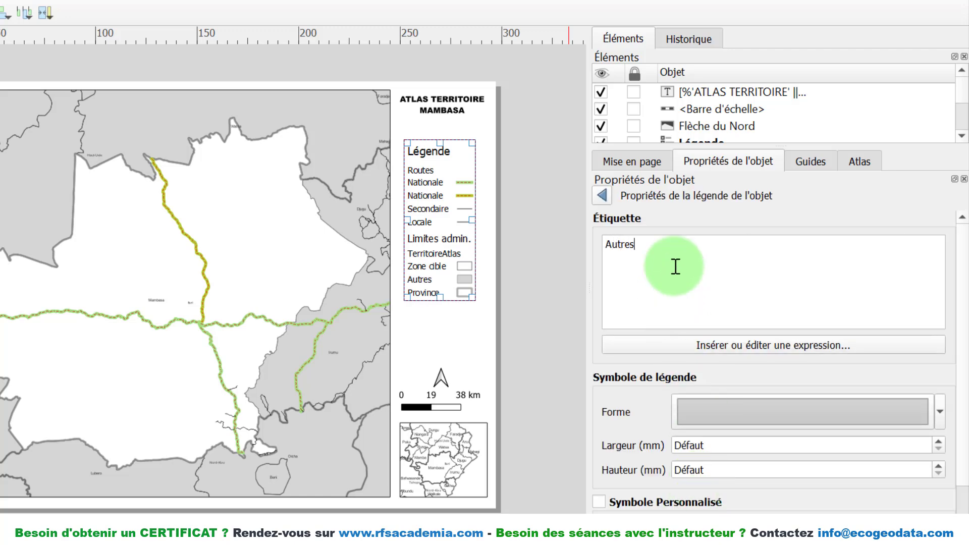
{"action": "type", "text": "toires"}
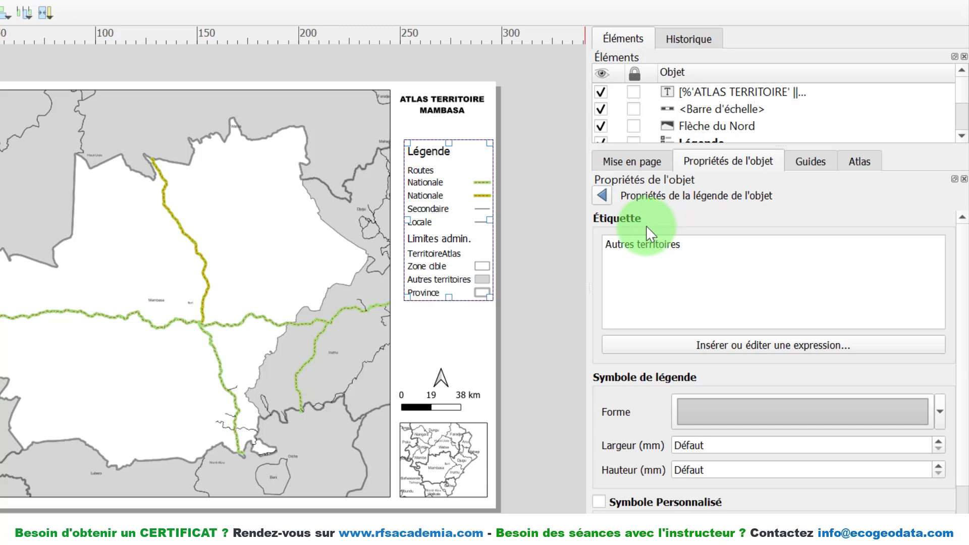
{"action": "left_click", "coordinate": [603, 195]}
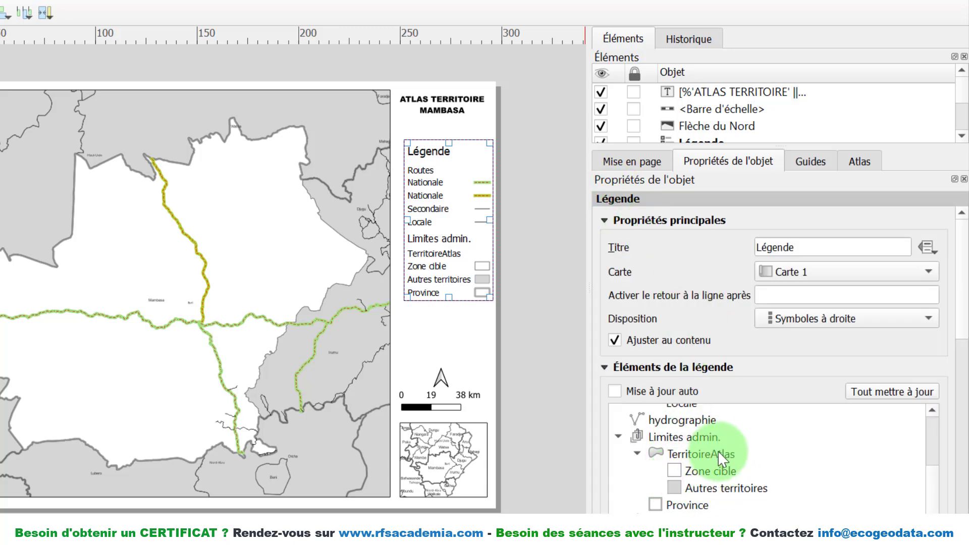
Shorten the grey class's legend label to 'Autres'
{"action": "double_click", "coordinate": [710, 486]}
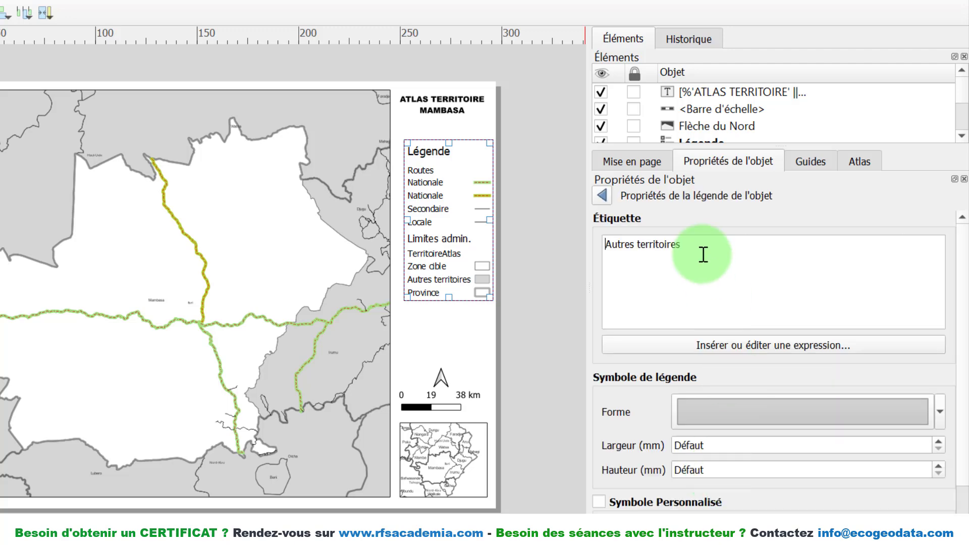
{"action": "left_click_drag", "start_coordinate": [680, 244], "coordinate": [635, 245]}
{"action": "key", "text": "BackSpace"}
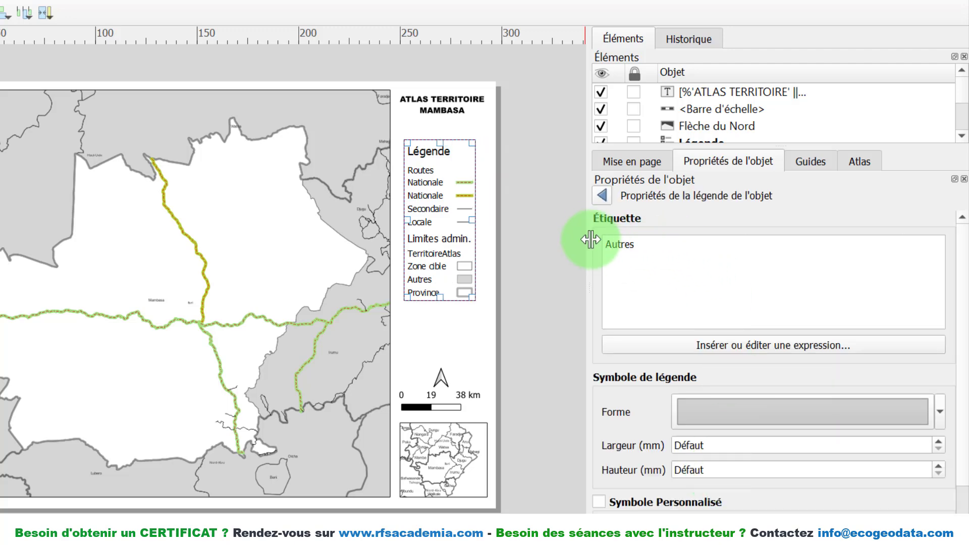
{"action": "left_click", "coordinate": [601, 196]}
Rename the TerritoireAtlas layer entry in the legend to 'Territoires' and deselect the legend
{"action": "left_click", "coordinate": [696, 456]}
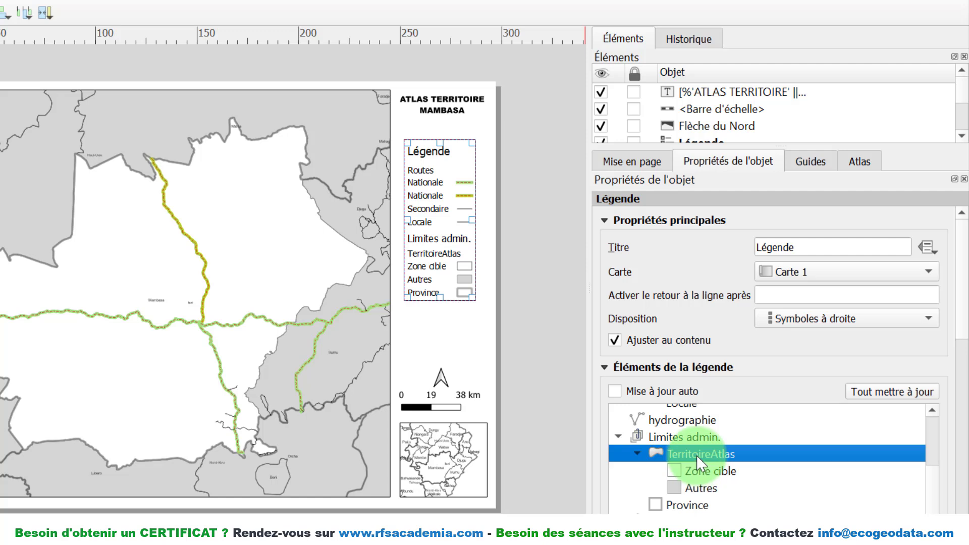
{"action": "double_click", "coordinate": [696, 456]}
{"action": "left_click", "coordinate": [675, 255]}
{"action": "key", "text": "BackSpace"}
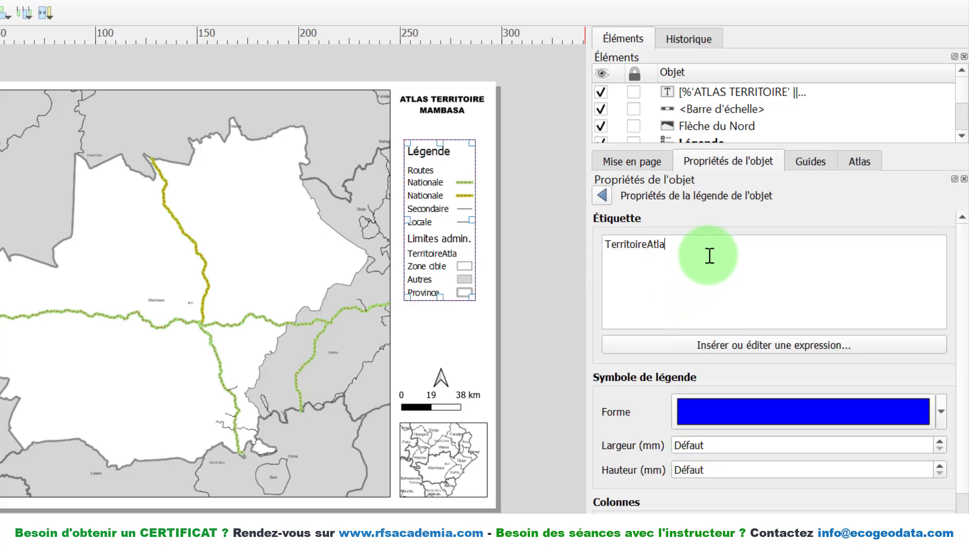
{"action": "key", "text": "BackSpace"}
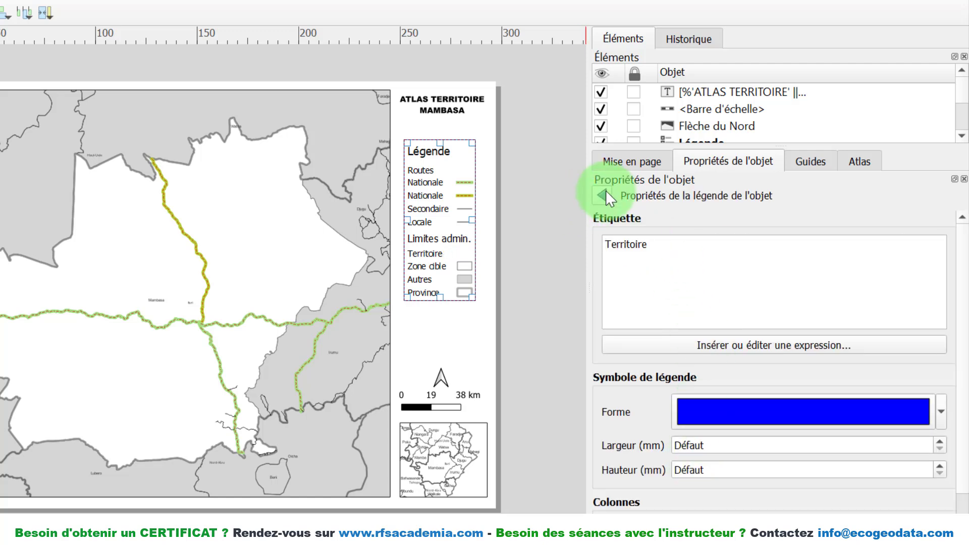
{"action": "type", "text": "s"}
{"action": "left_click", "coordinate": [602, 195]}
{"action": "left_click", "coordinate": [480, 328]}
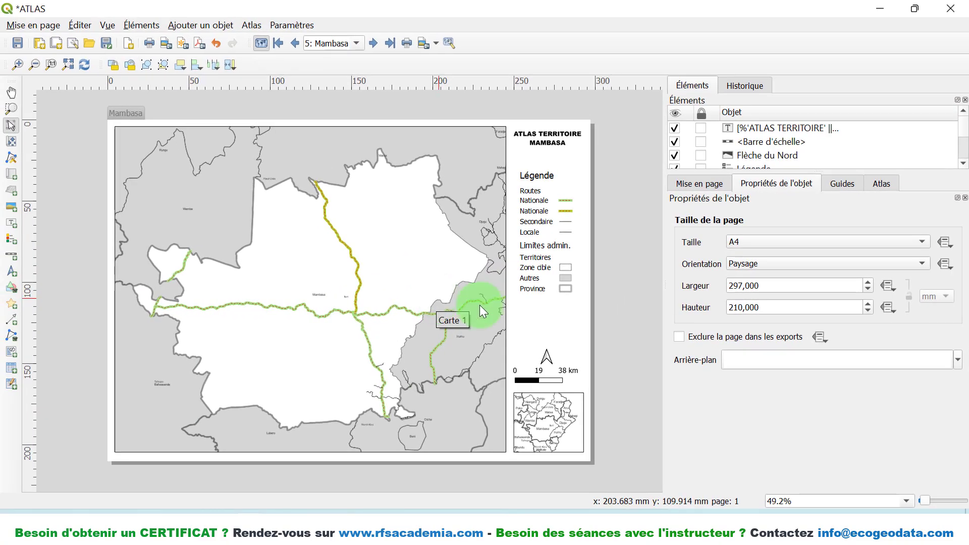
Make the small locator map, Carte 2, controlled by the atlas
{"action": "left_click", "coordinate": [547, 354]}
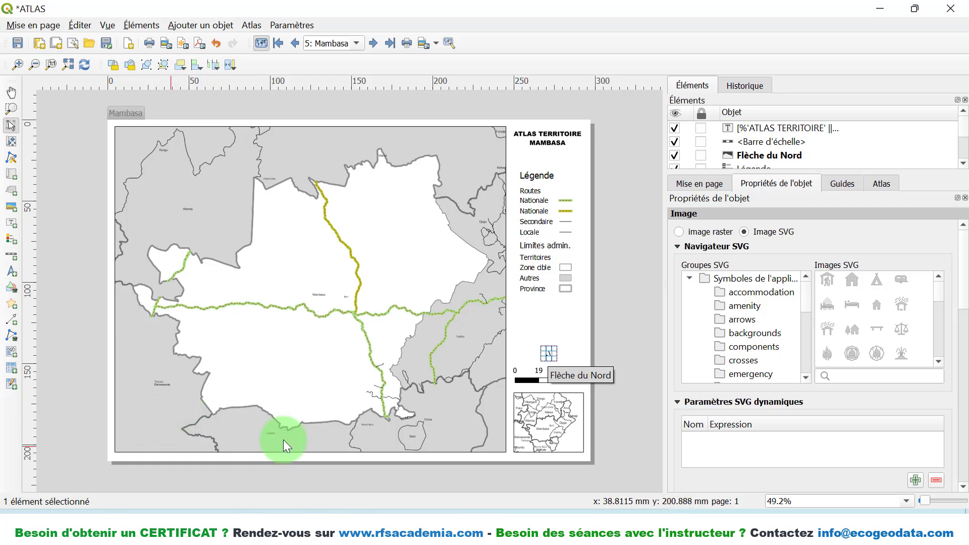
{"action": "left_click", "coordinate": [549, 420]}
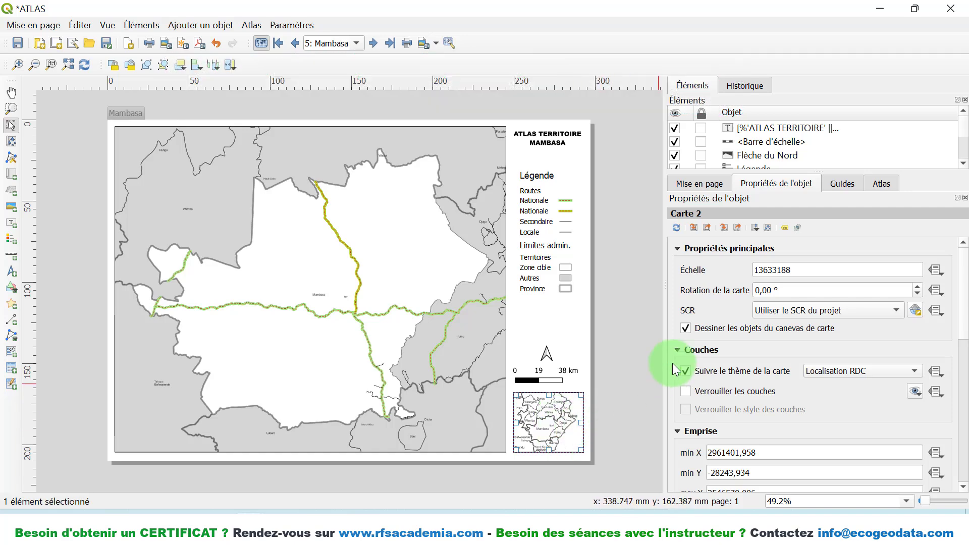
{"action": "scroll", "coordinate": [945, 309], "scroll_direction": "down", "scroll_amount": 8}
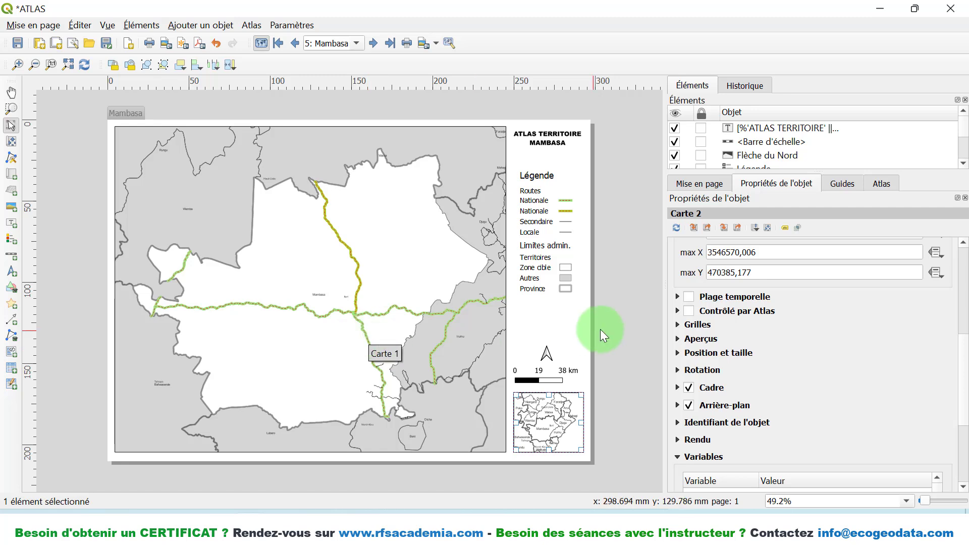
{"action": "left_click", "coordinate": [688, 310]}
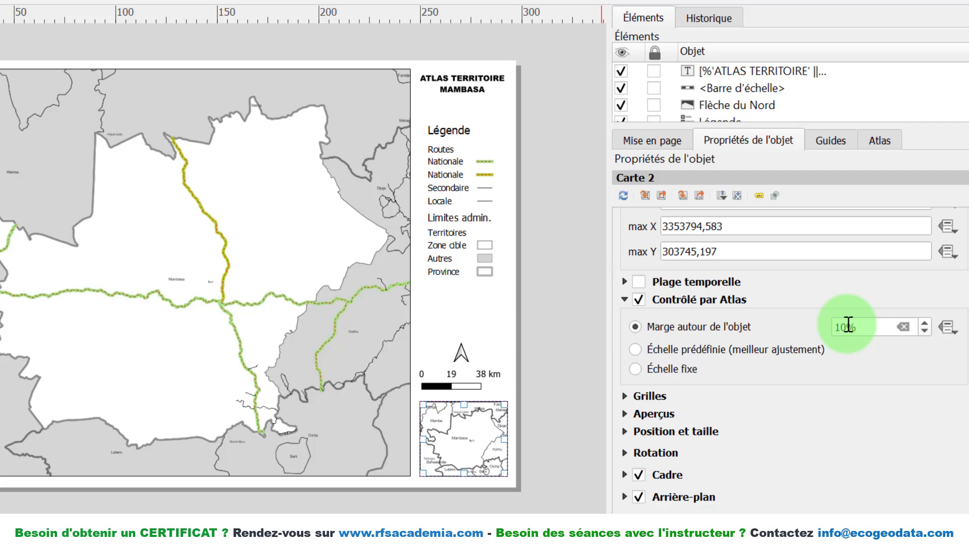
Try a 50% margin around the atlas feature in the locator map
{"action": "left_click_drag", "start_coordinate": [856, 332], "coordinate": [824, 328]}
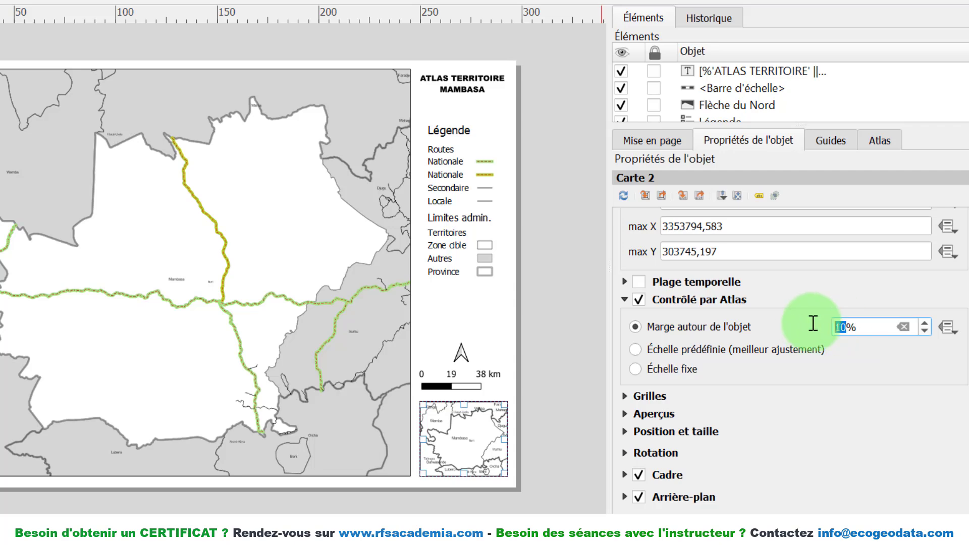
{"action": "type", "text": "50"}
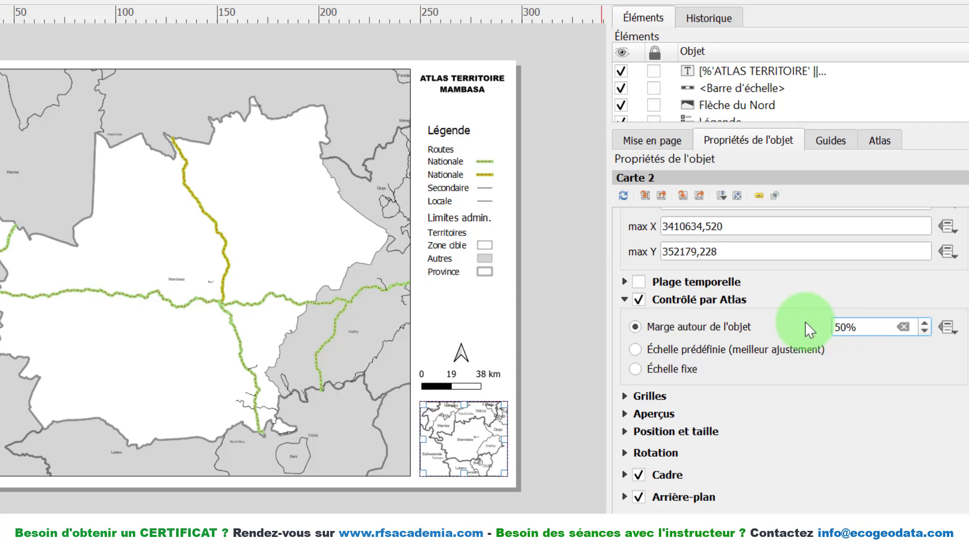
{"action": "left_click", "coordinate": [442, 420]}
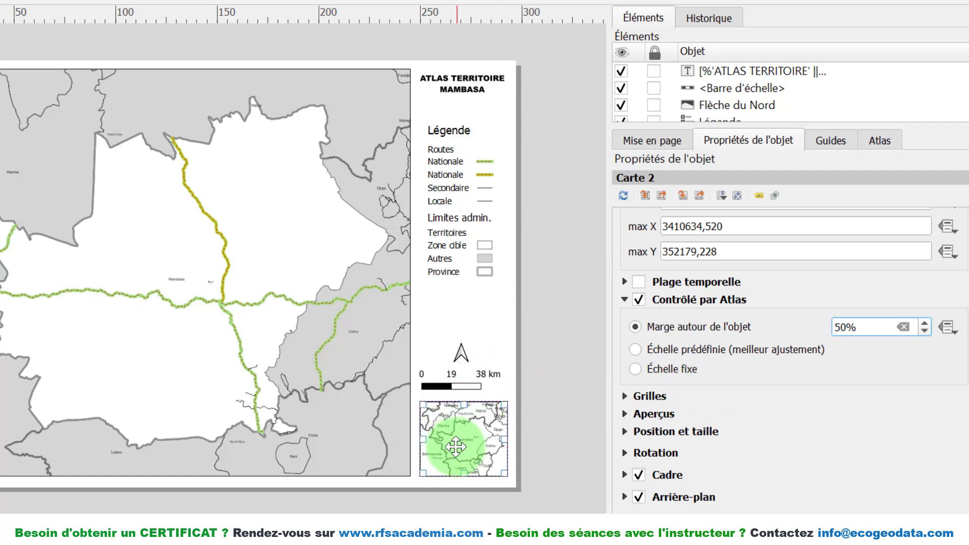
Set the locator map's margin around the atlas feature to 100%
{"action": "double_click", "coordinate": [846, 327]}
{"action": "type", "text": "100"}
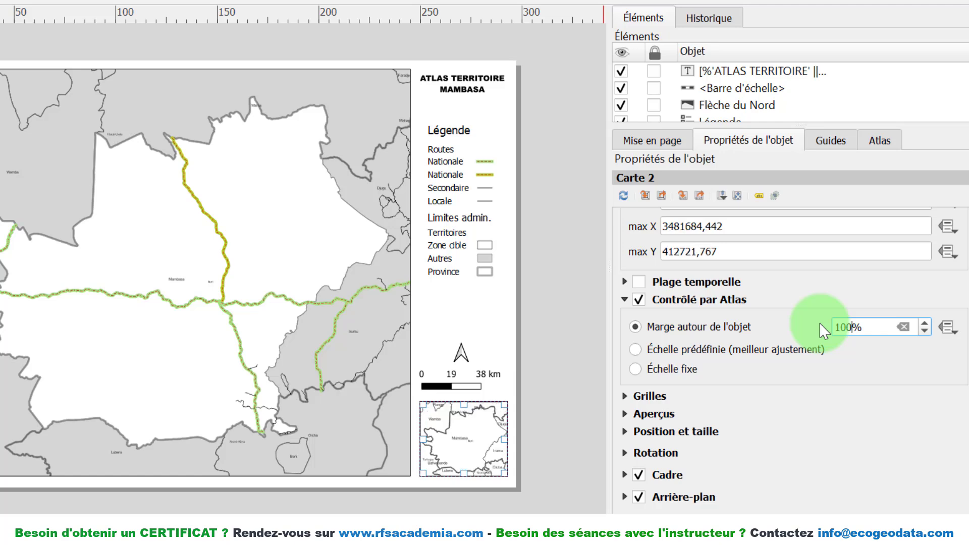
{"action": "left_click", "coordinate": [476, 448]}
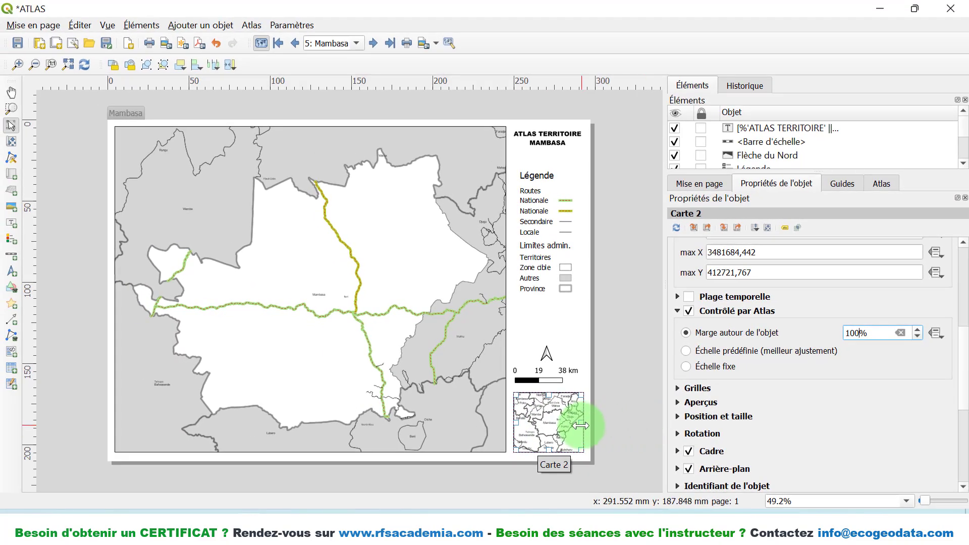
{"action": "mouse_move", "coordinate": [404, 527]}
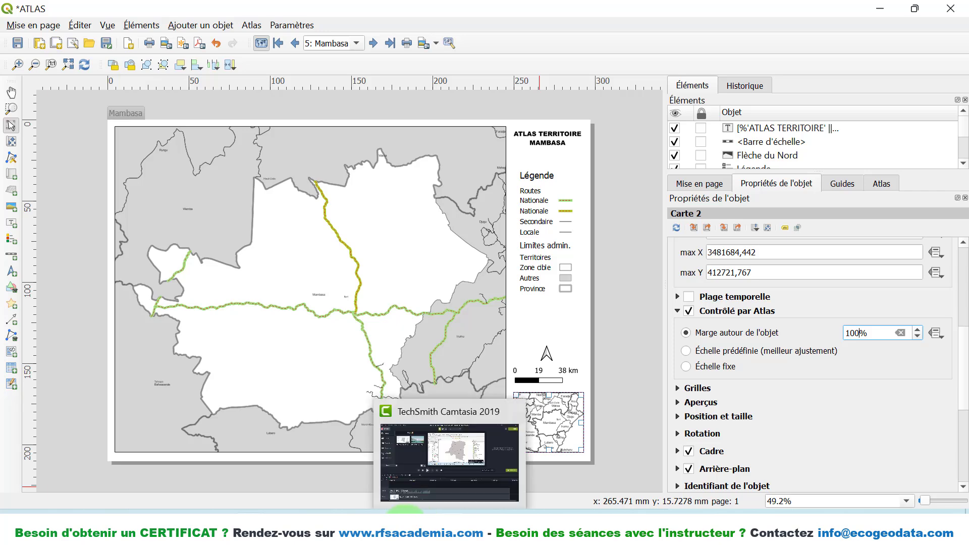
Switch to the main QGIS project window and apply the 'Localisation RDC' map theme
{"action": "mouse_move", "coordinate": [242, 528]}
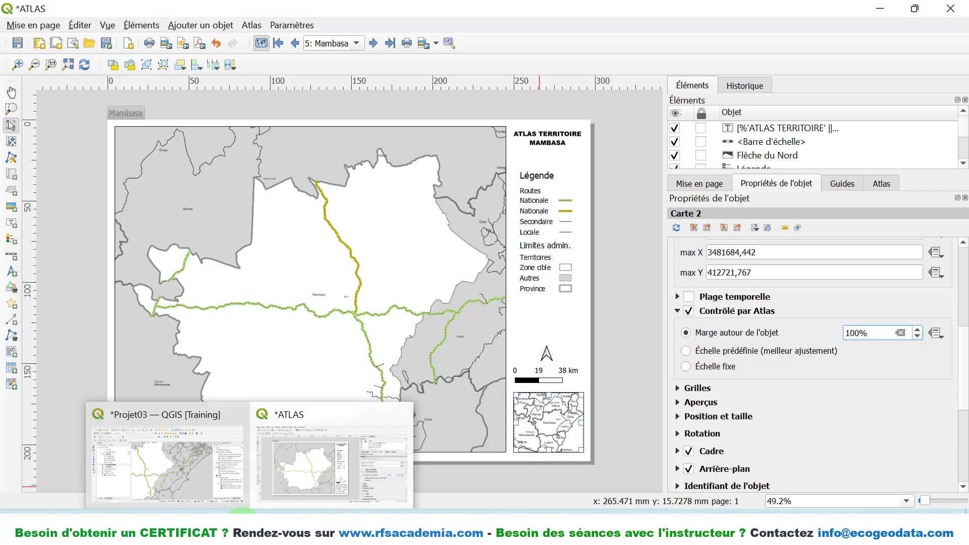
{"action": "left_click", "coordinate": [189, 475]}
{"action": "left_click", "coordinate": [66, 141]}
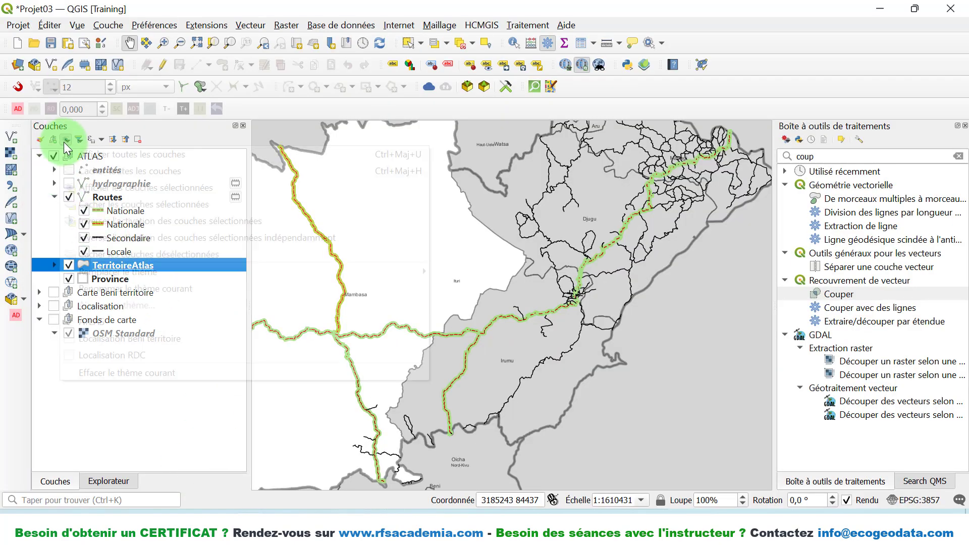
{"action": "left_click", "coordinate": [129, 355]}
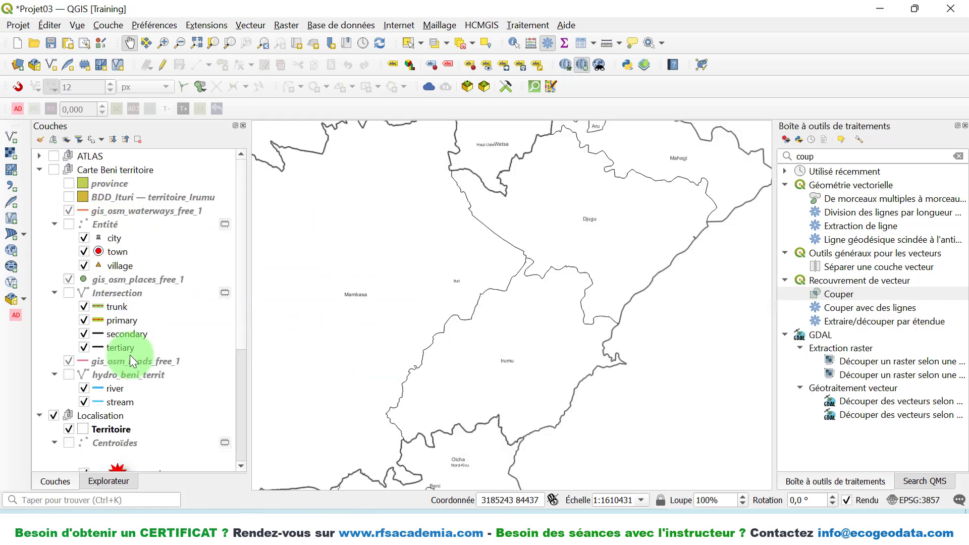
Set the stroke width of the Province26 layer's simple fill to 0.15 mm
{"action": "scroll", "coordinate": [136, 356], "scroll_direction": "down", "scroll_amount": 5}
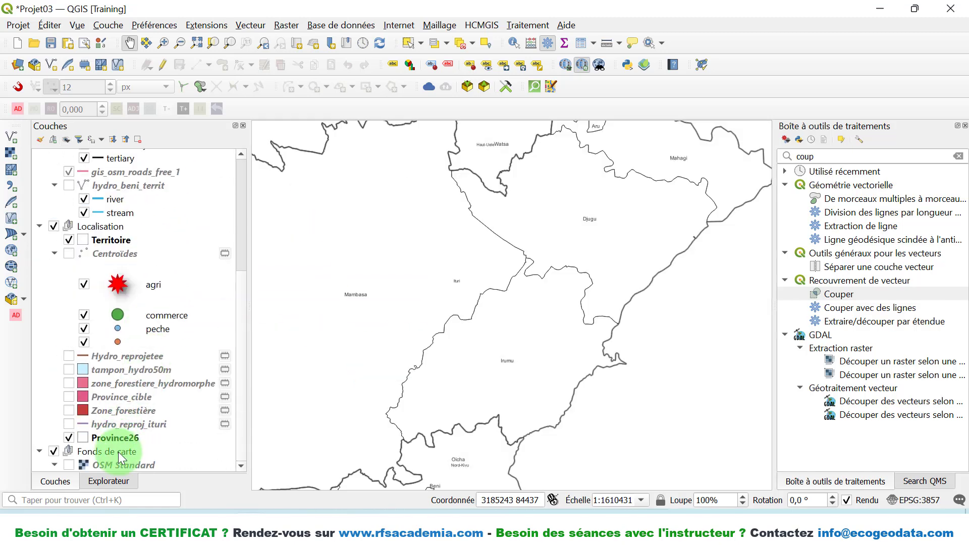
{"action": "right_click", "coordinate": [109, 441]}
{"action": "left_click", "coordinate": [181, 430]}
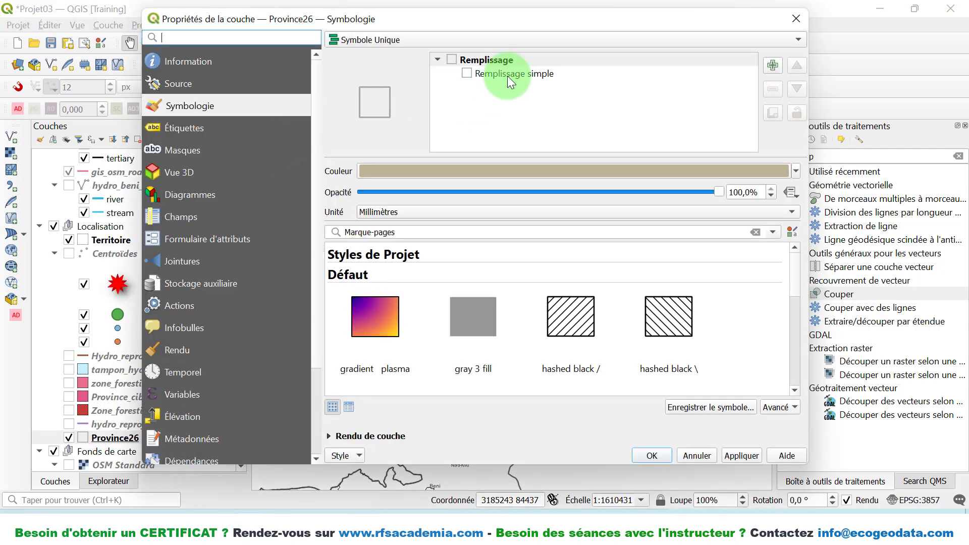
{"action": "left_click", "coordinate": [508, 76]}
{"action": "left_click", "coordinate": [680, 263]}
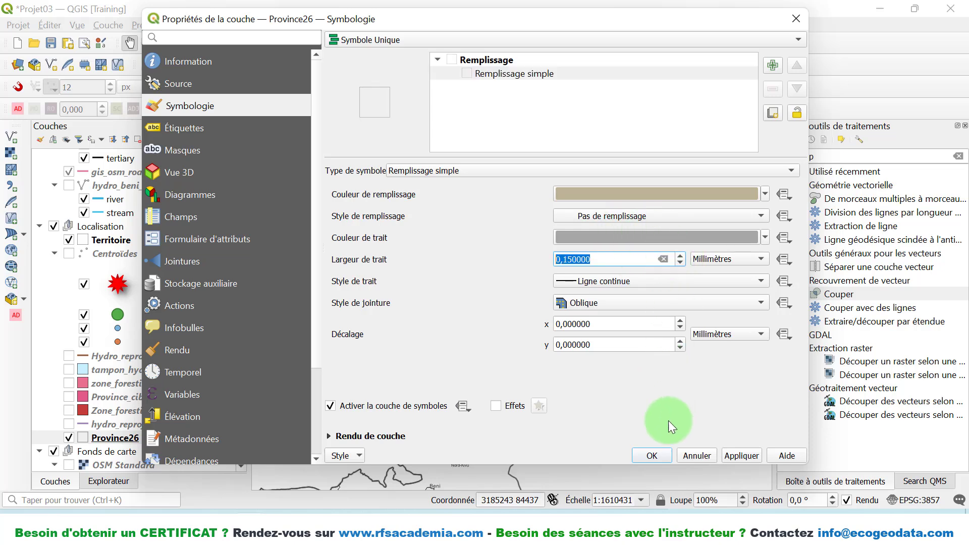
{"action": "left_click", "coordinate": [658, 451]}
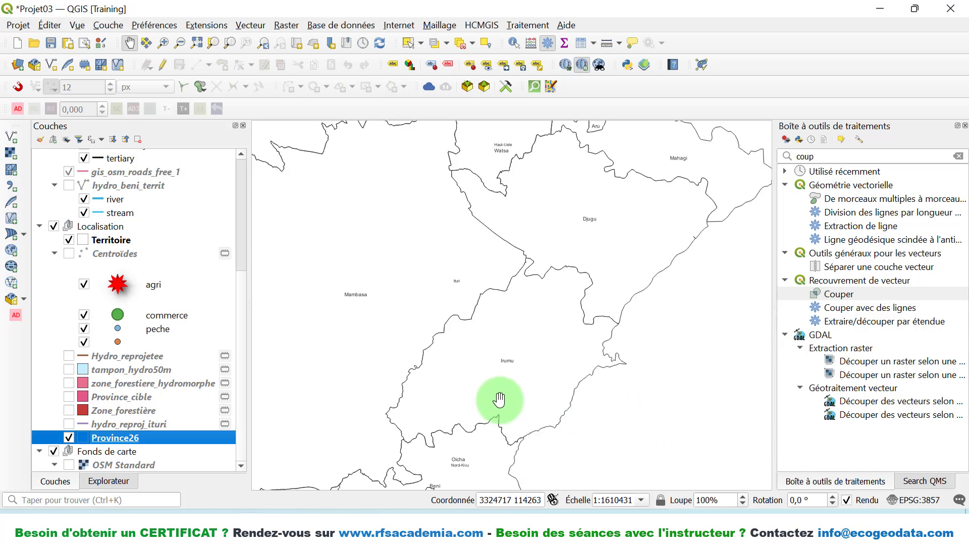
{"action": "left_click", "coordinate": [165, 437]}
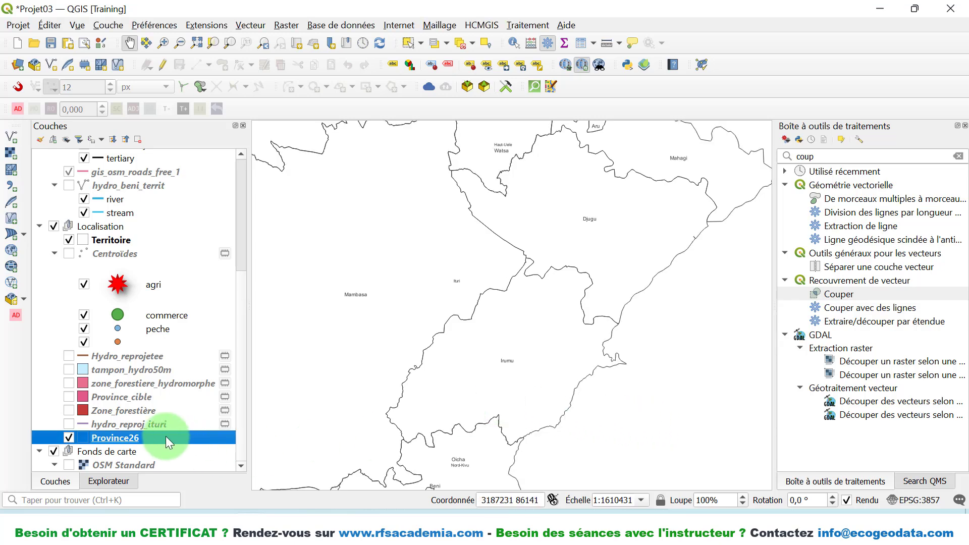
Change the stroke colour of the Territoire layer's simple fill in the Localisation group to a mid grey
{"action": "right_click", "coordinate": [108, 243]}
{"action": "left_click", "coordinate": [171, 348]}
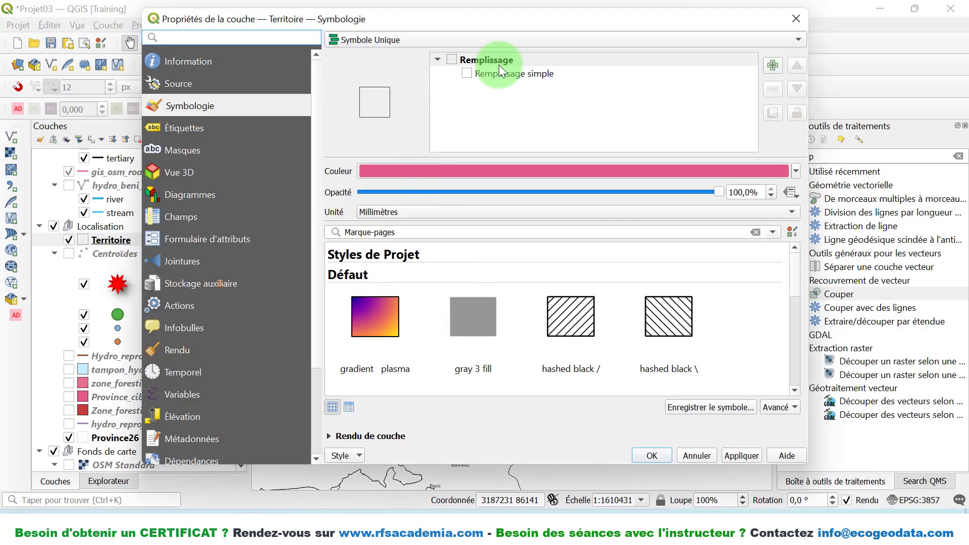
{"action": "left_click", "coordinate": [505, 74]}
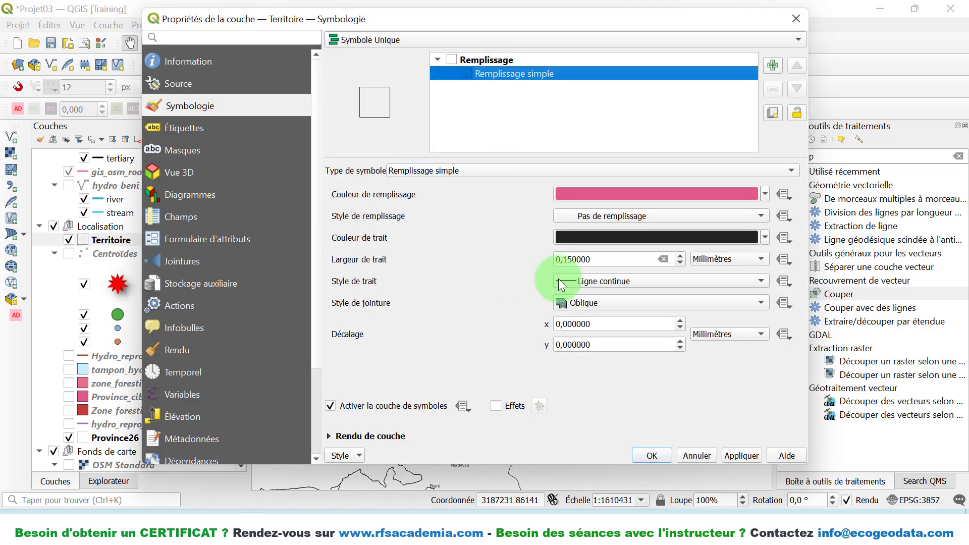
{"action": "left_click", "coordinate": [766, 238]}
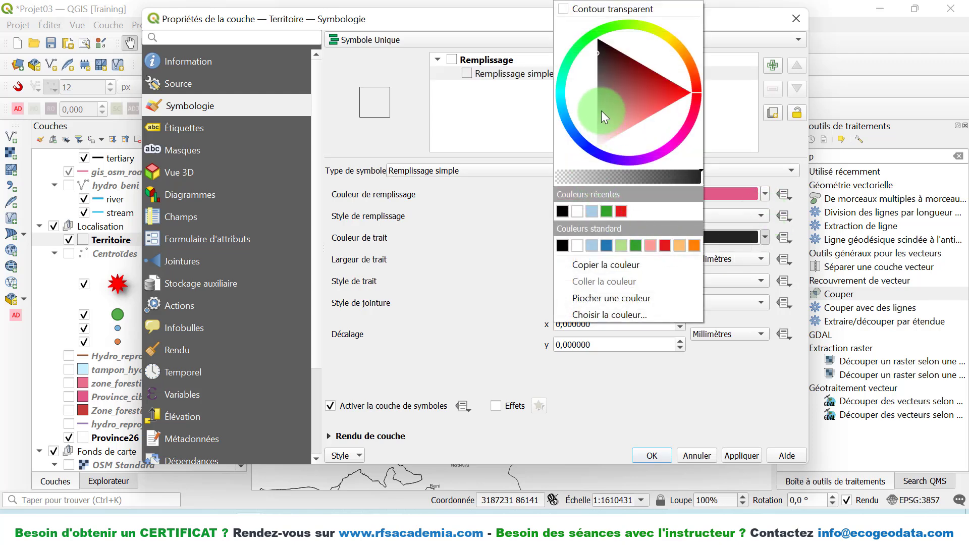
{"action": "left_click_drag", "start_coordinate": [601, 111], "coordinate": [556, 107]}
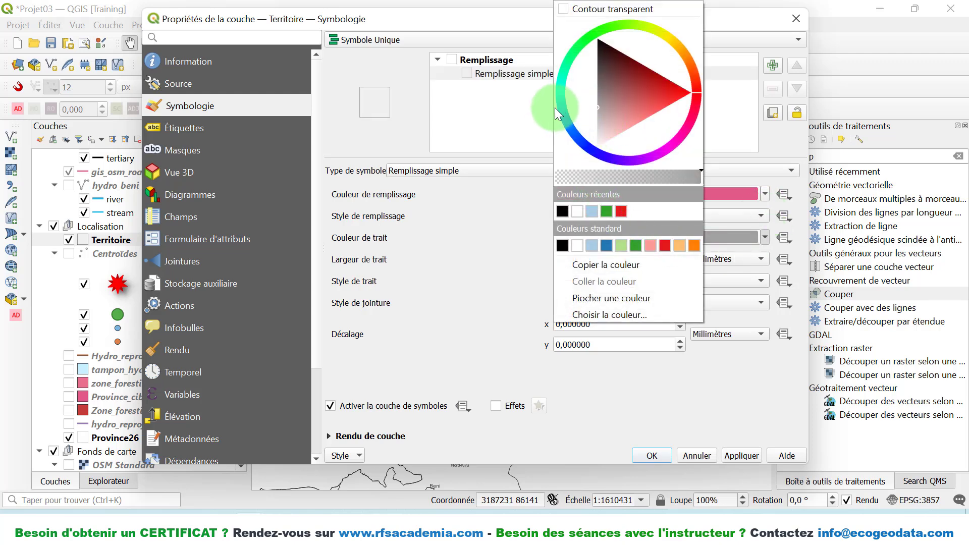
{"action": "left_click", "coordinate": [651, 456]}
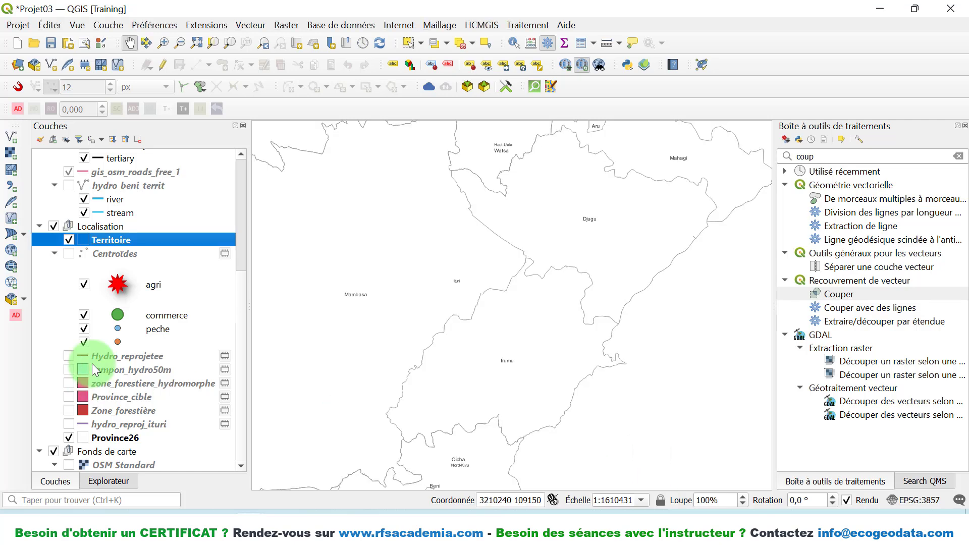
Increase the stroke width of the Province26 layer's simple fill and save the project
{"action": "left_click", "coordinate": [108, 438]}
{"action": "right_click", "coordinate": [110, 439]}
{"action": "left_click", "coordinate": [193, 427]}
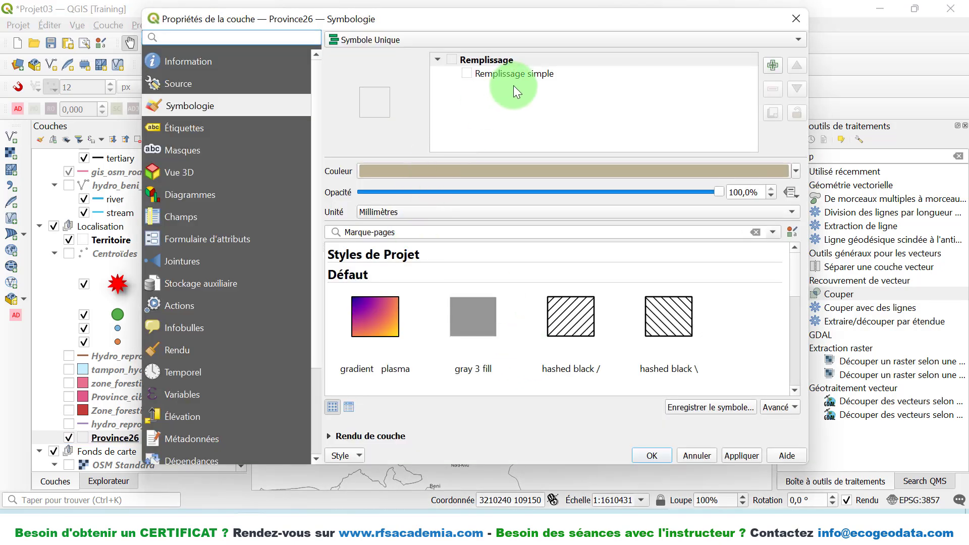
{"action": "left_click", "coordinate": [515, 76]}
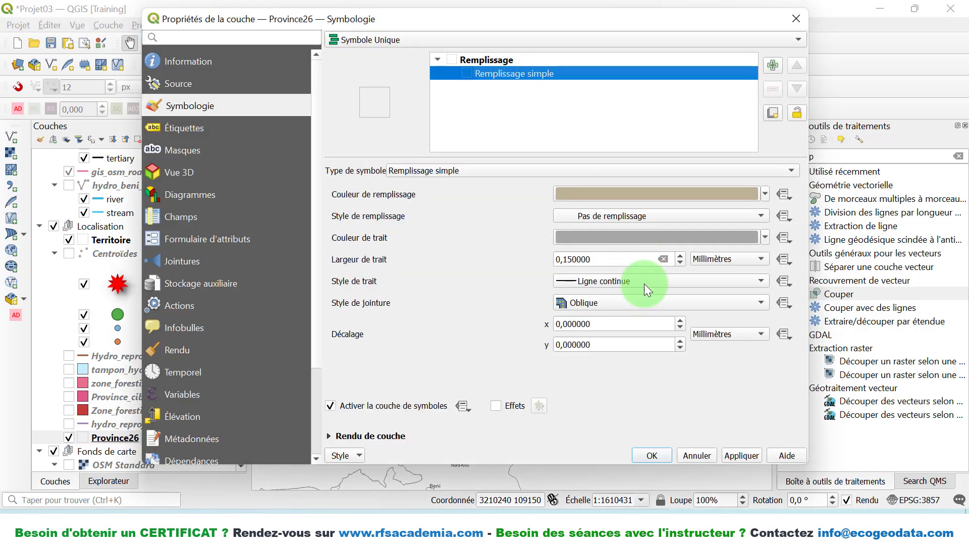
{"action": "left_click", "coordinate": [679, 255]}
{"action": "left_click", "coordinate": [646, 457]}
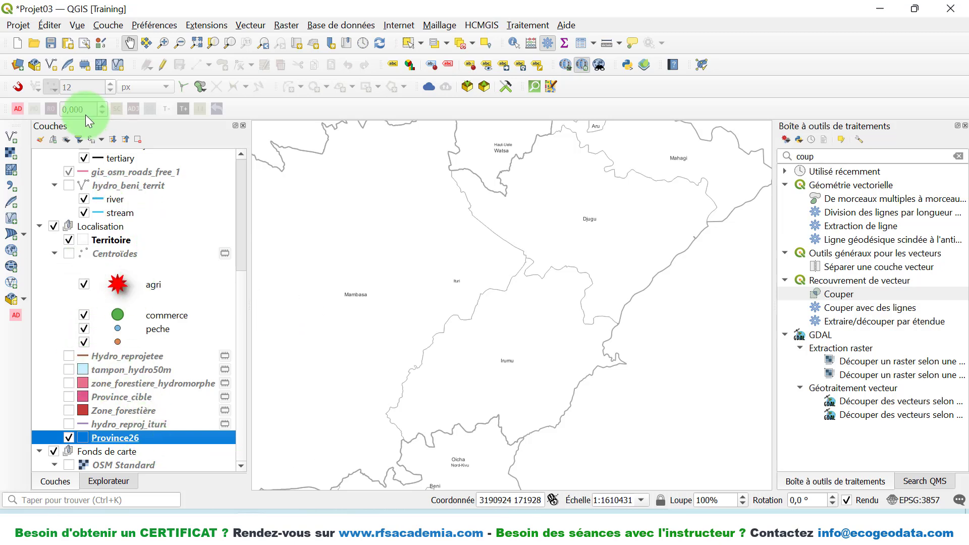
{"action": "left_click", "coordinate": [50, 43]}
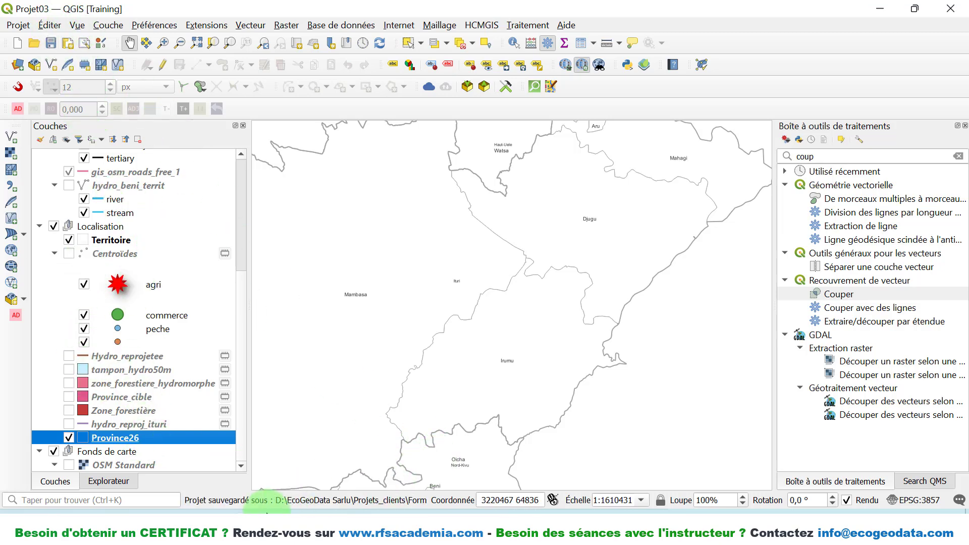
Return to the ATLAS layout window and refresh the view to update the locator map
{"action": "mouse_move", "coordinate": [194, 535]}
{"action": "left_click", "coordinate": [324, 470]}
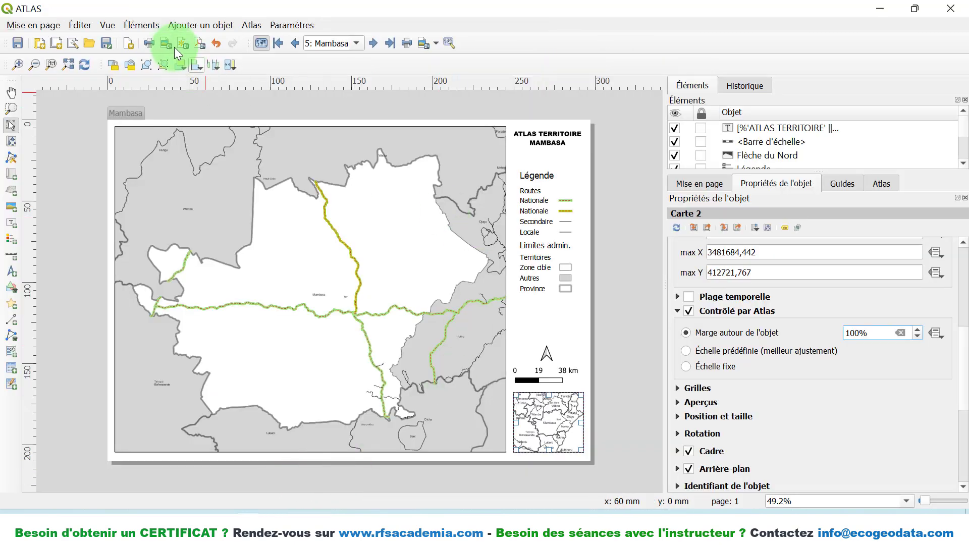
{"action": "left_click", "coordinate": [86, 63]}
{"action": "left_click", "coordinate": [428, 331]}
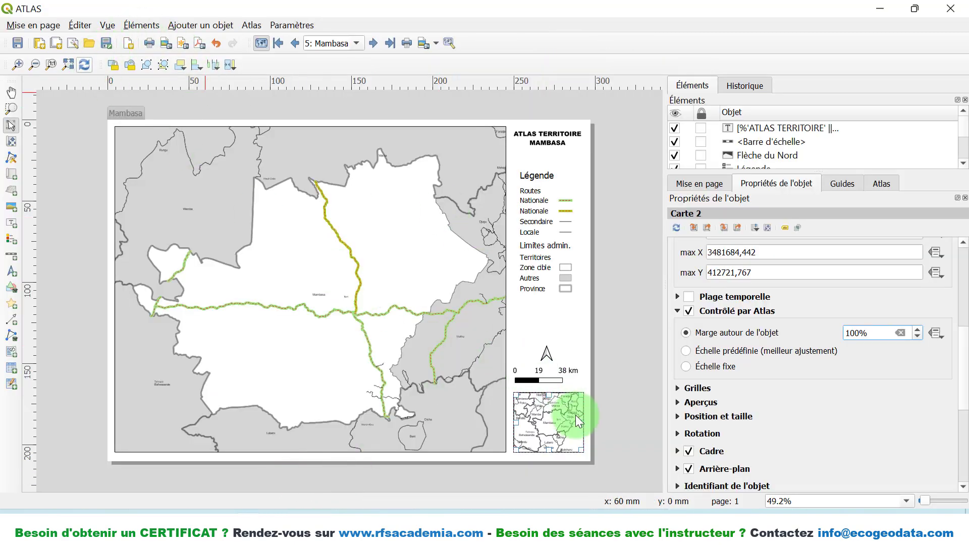